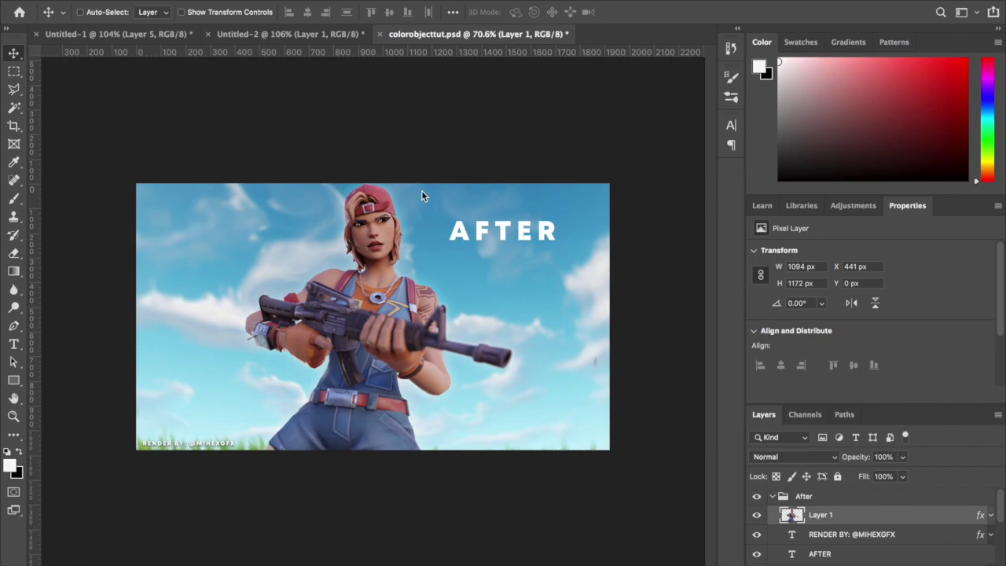
Step: Add a Hue/Saturation adjustment layer and shift the hue of the whole image
scroll(486, 149, "up", 2)
scroll(487, 150, "up", 1)
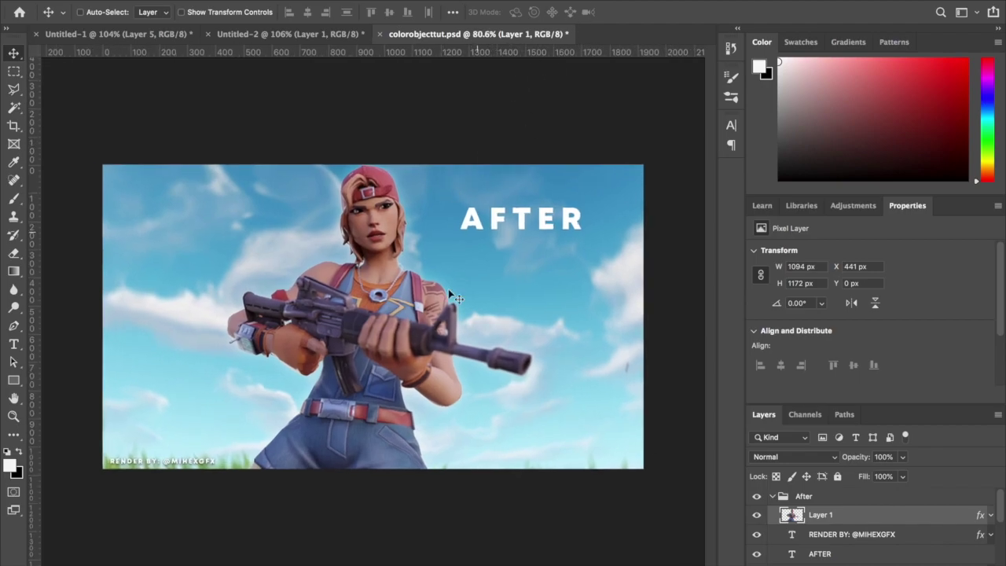
scroll(450, 293, "up", 2)
scroll(450, 293, "up", 2)
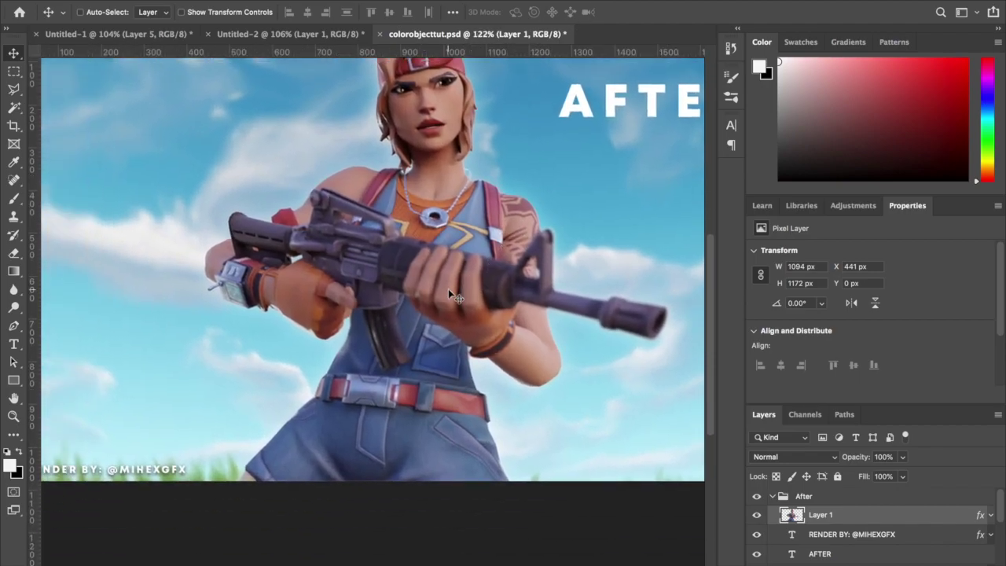
scroll(449, 293, "up", 2)
scroll(449, 293, "down", 2)
scroll(449, 293, "up", 1)
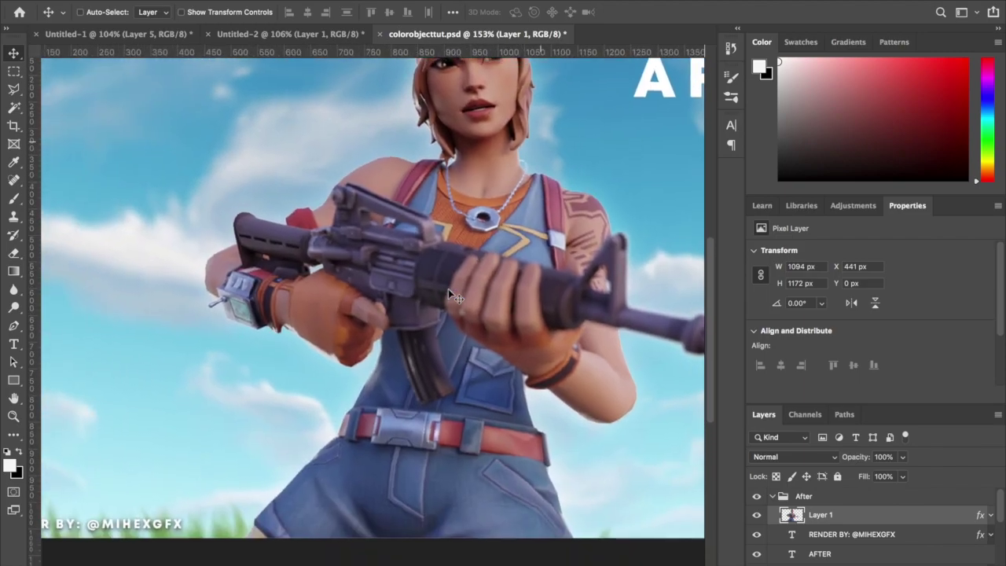
scroll(161, 535, "down", 2)
scroll(161, 535, "down", 2)
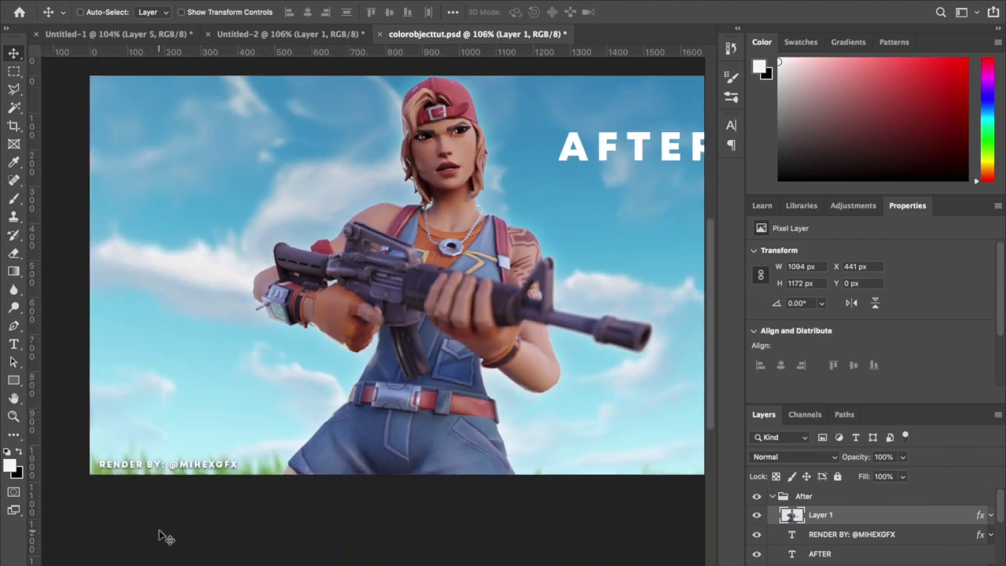
scroll(161, 536, "down", 1)
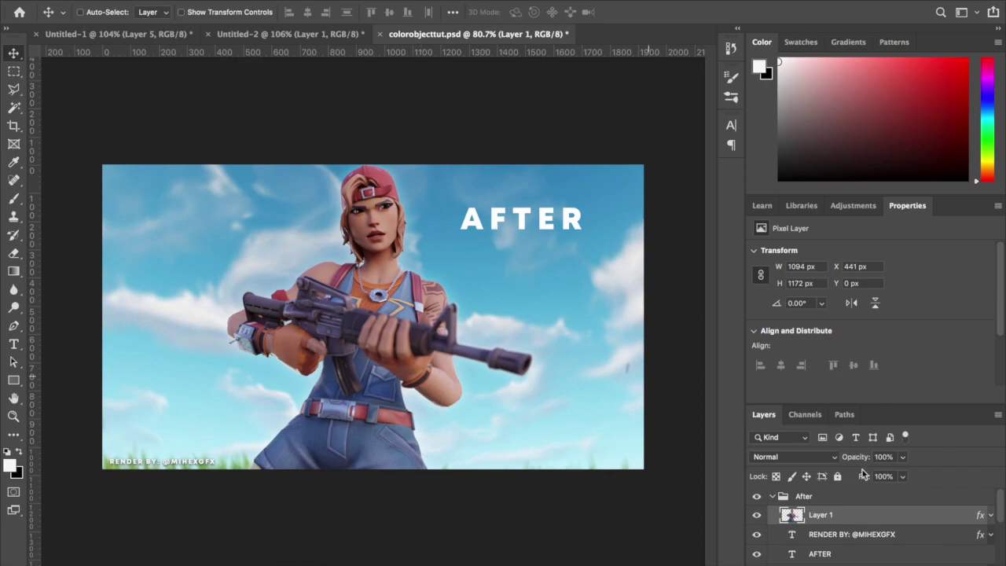
left_click(933, 563)
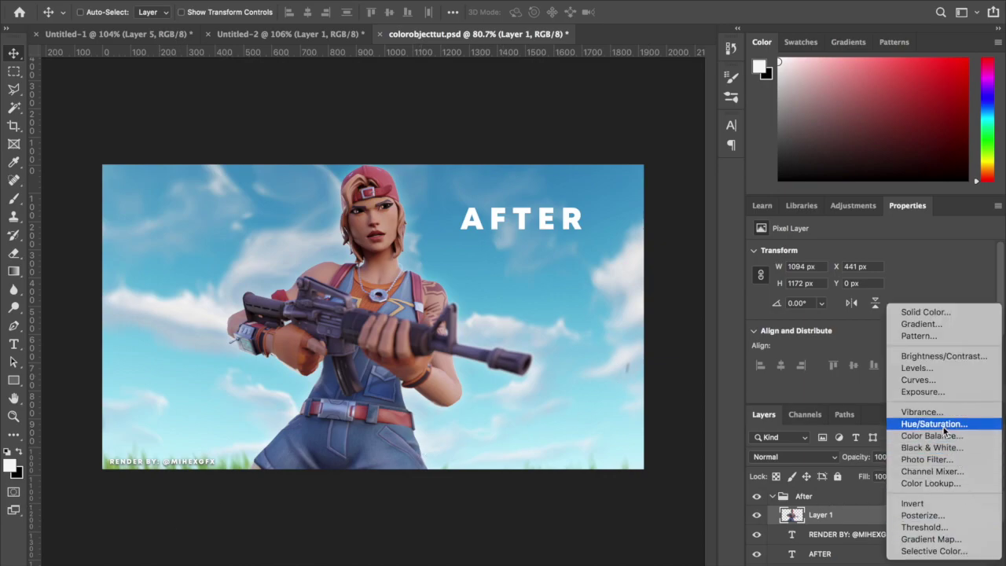
key("Escape")
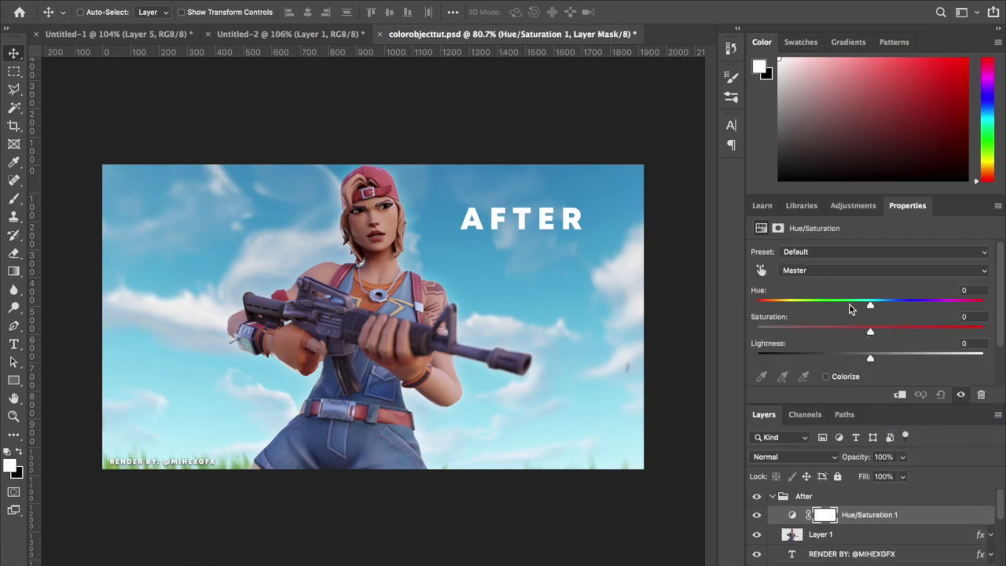
left_click_drag(854, 305, 782, 306)
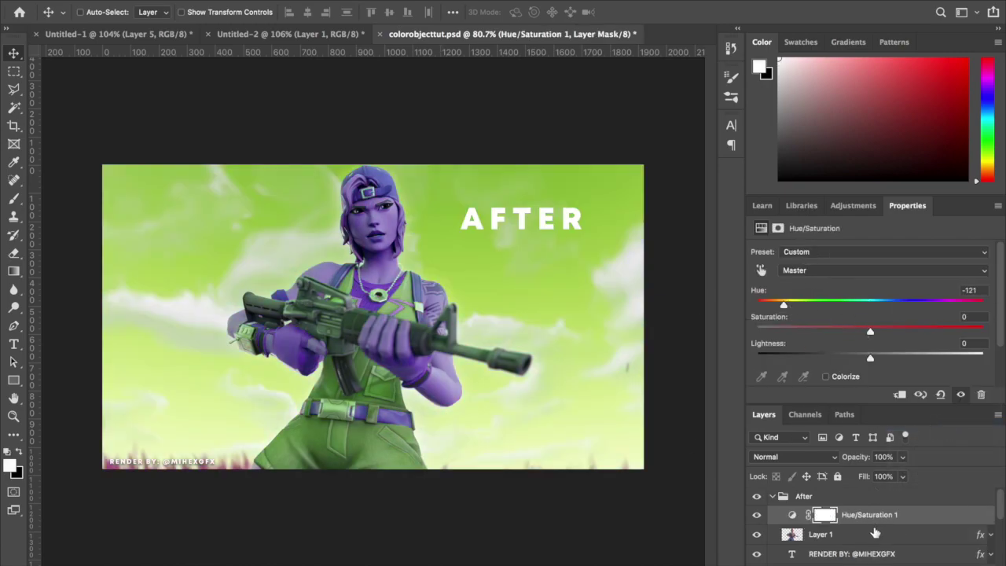
Step: Clip the adjustment to Layer 1 and set Hue to +118, turning skin green and overalls pink
left_click(881, 524, "alt")
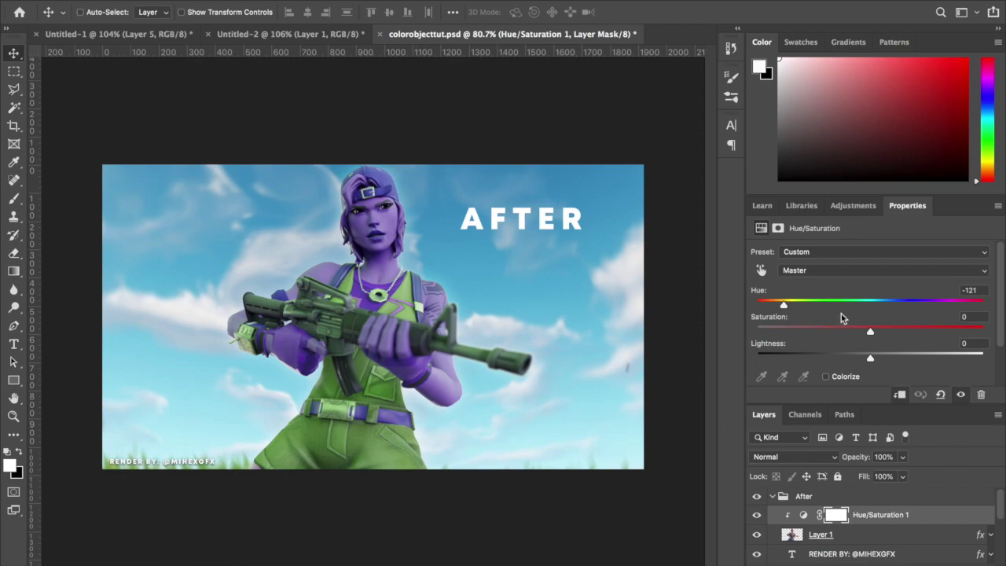
mouse_move(848, 304)
left_mouse_down()
mouse_move(892, 304)
mouse_move(812, 304)
mouse_move(955, 304)
left_mouse_up()
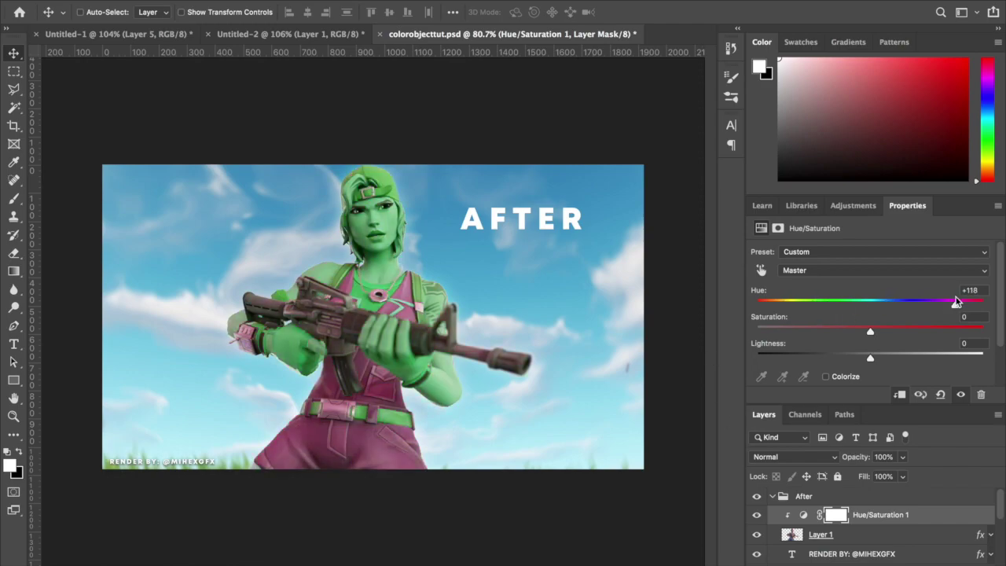
key("ctrl+plus")
key("ctrl+plus")
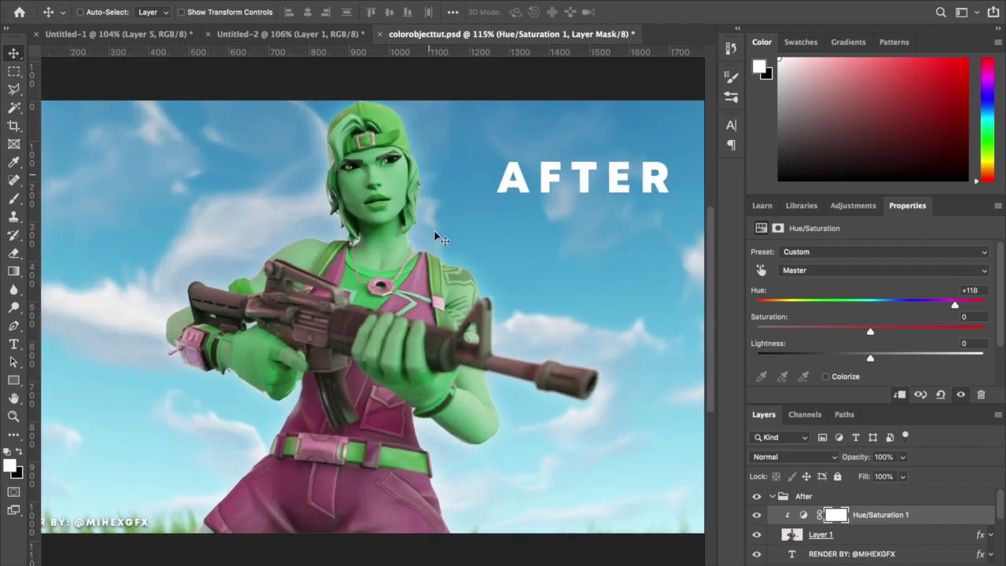
Step: Paint the Hue/Saturation mask over the face with a large brush, black then white
left_click(840, 512)
left_click(14, 199)
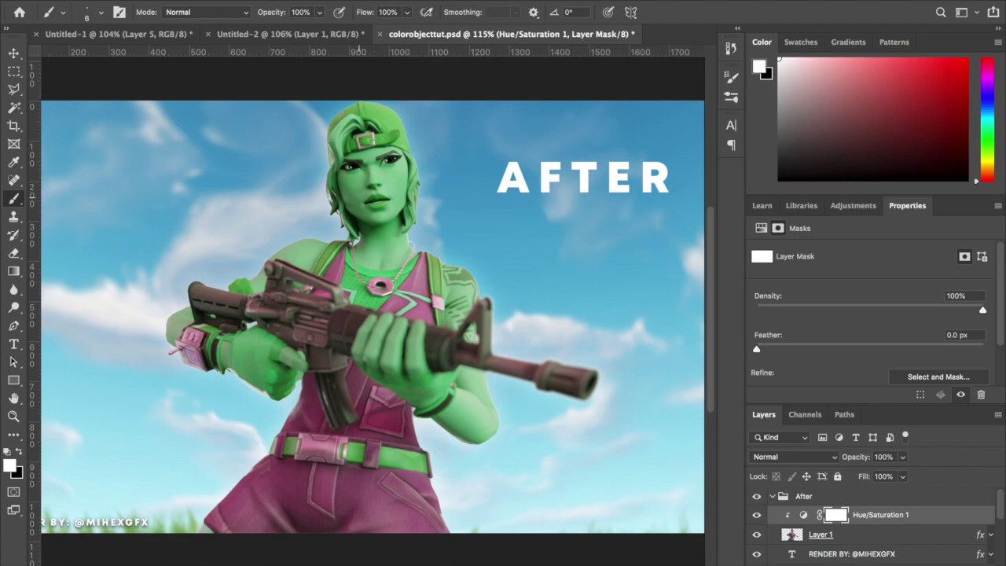
left_click_drag(361, 224, 416, 224)
key("x")
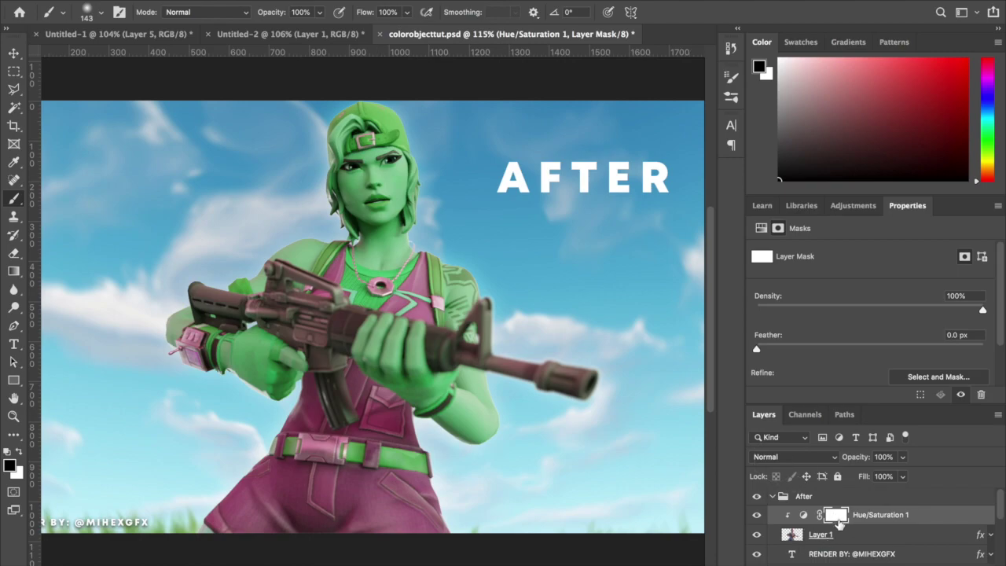
mouse_move(367, 203)
left_mouse_down()
mouse_move(374, 179)
mouse_move(417, 206)
left_mouse_up()
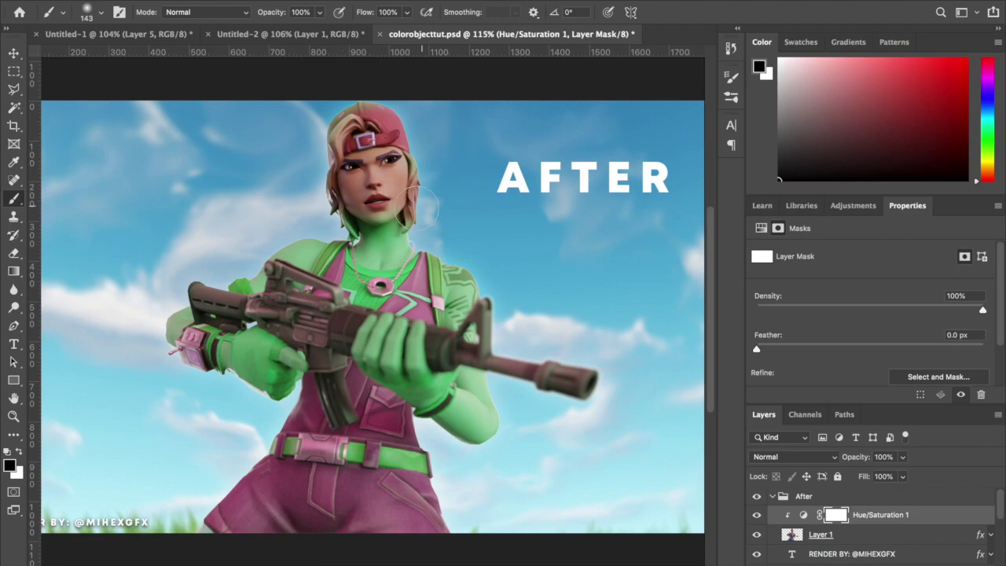
left_click(19, 452)
left_click_drag(363, 217, 407, 202)
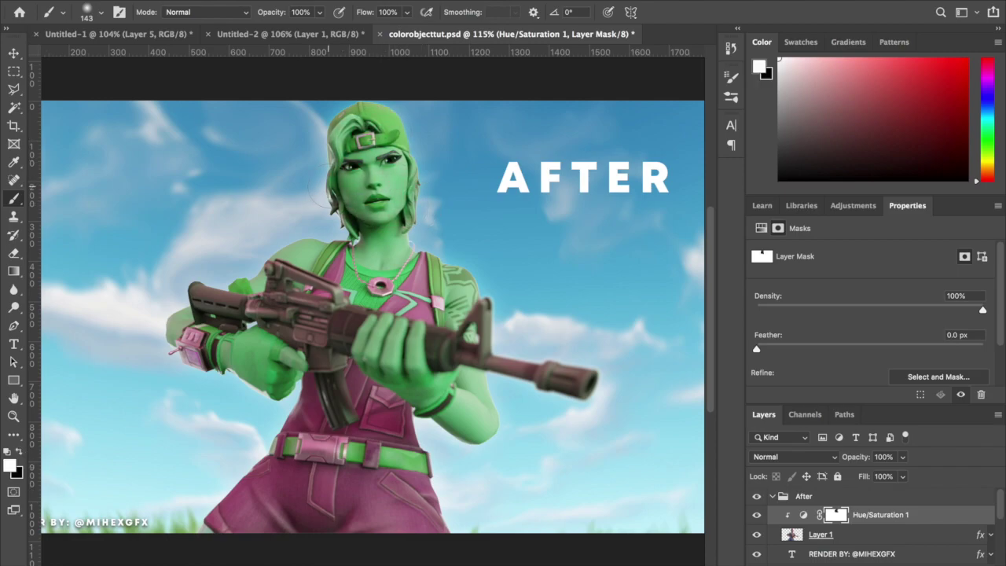
Step: Drag the Hue/Saturation hue back to 0 to restore her original colours
scroll(316, 199, "up", 2)
left_click(14, 53)
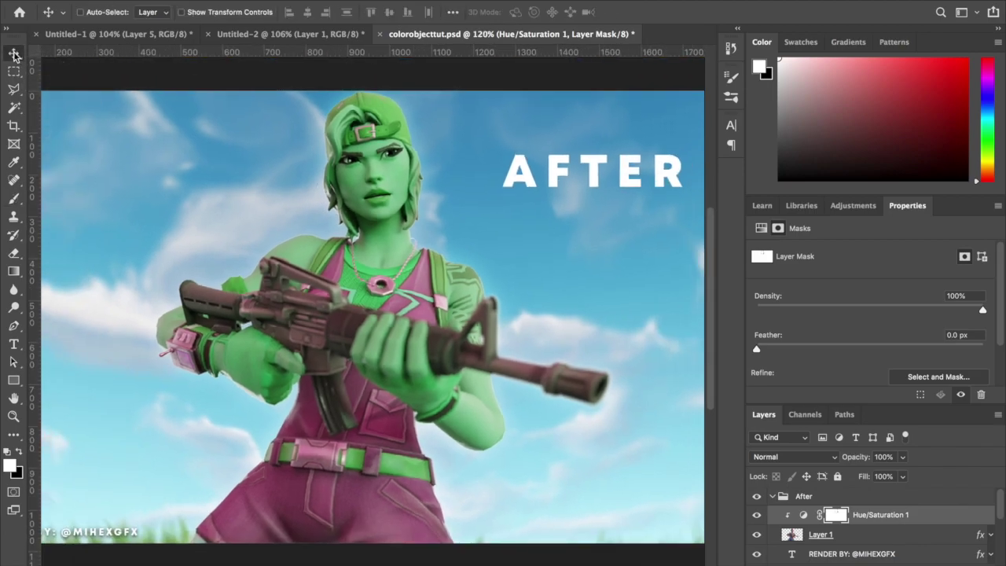
scroll(586, 450, "down", 2)
left_click(802, 516)
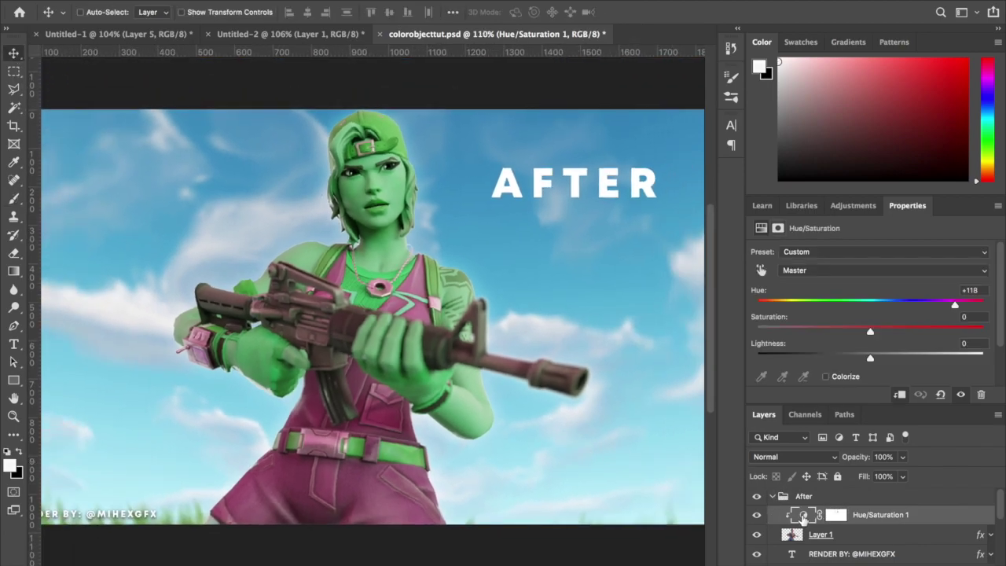
mouse_move(861, 312)
left_mouse_down()
mouse_move(717, 311)
mouse_move(955, 299)
mouse_move(861, 310)
left_mouse_up()
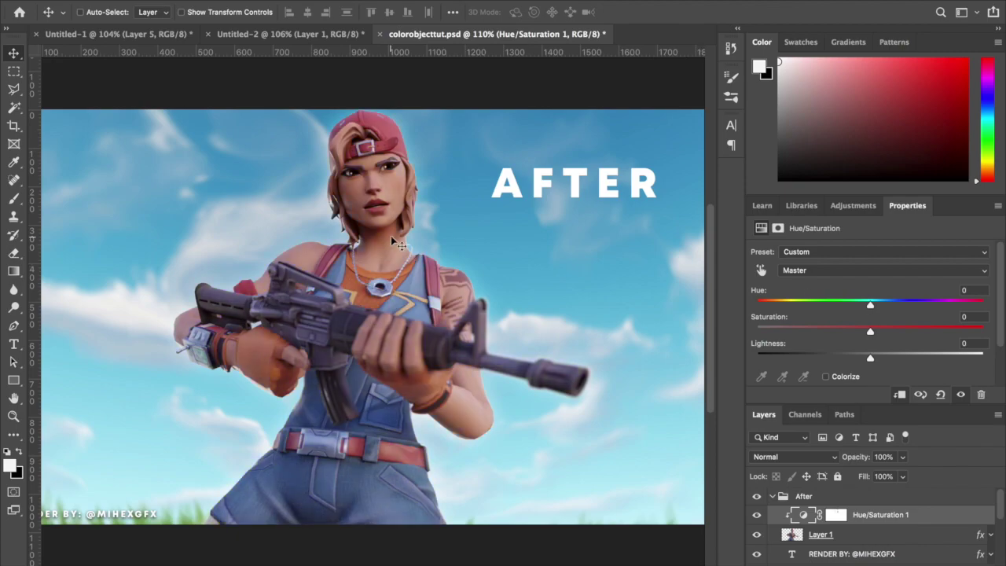
key("ctrl+plus")
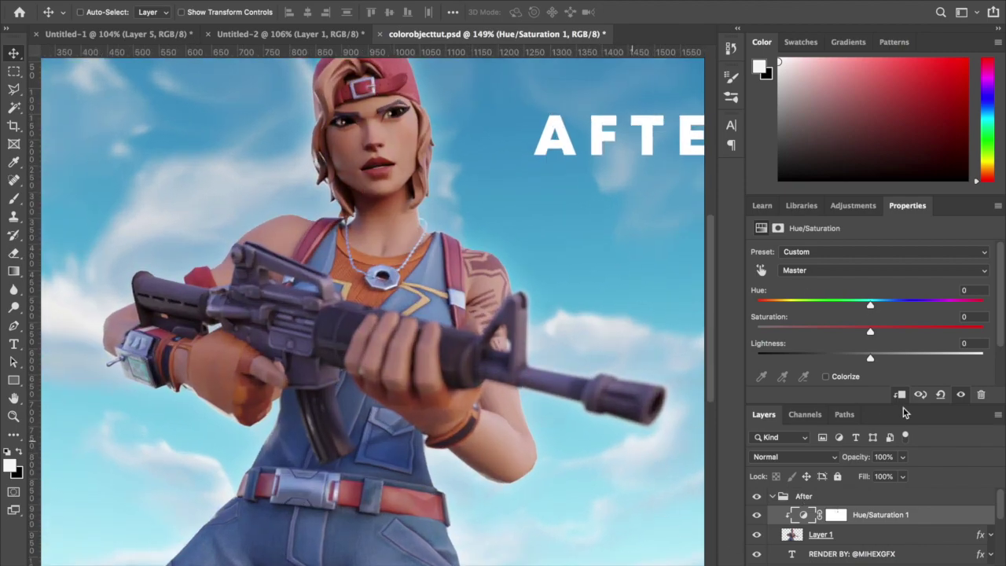
Step: Delete the Hue/Saturation layer mask and confirm the prompt
key("ctrl+minus")
left_click(13, 197)
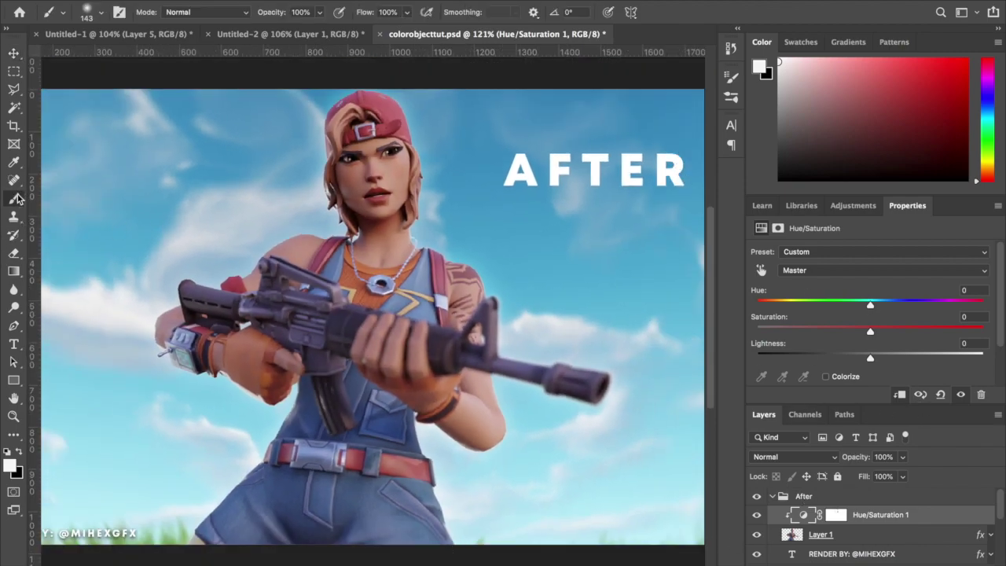
key("ctrl+minus")
left_click(837, 515)
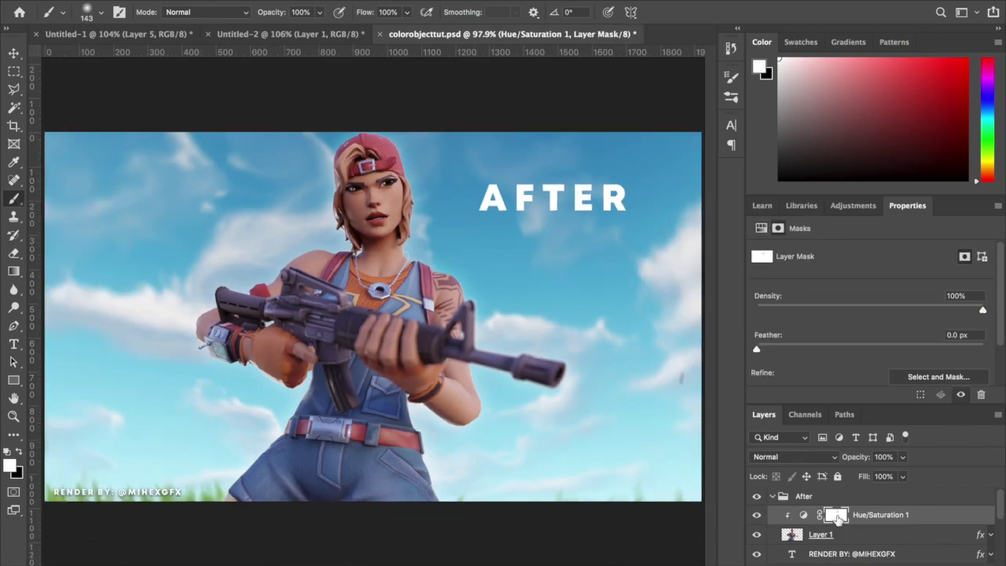
key("Delete")
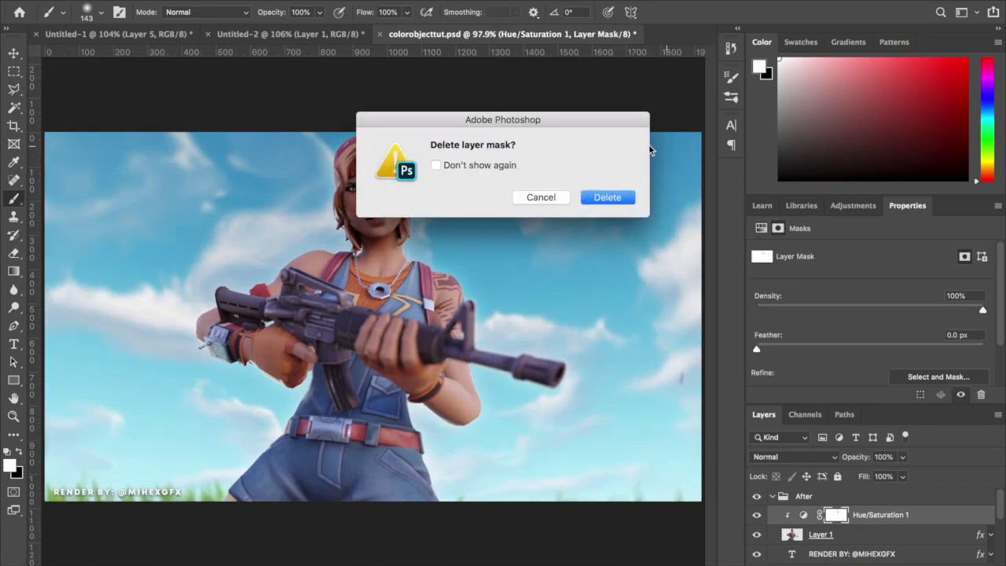
left_click(607, 197)
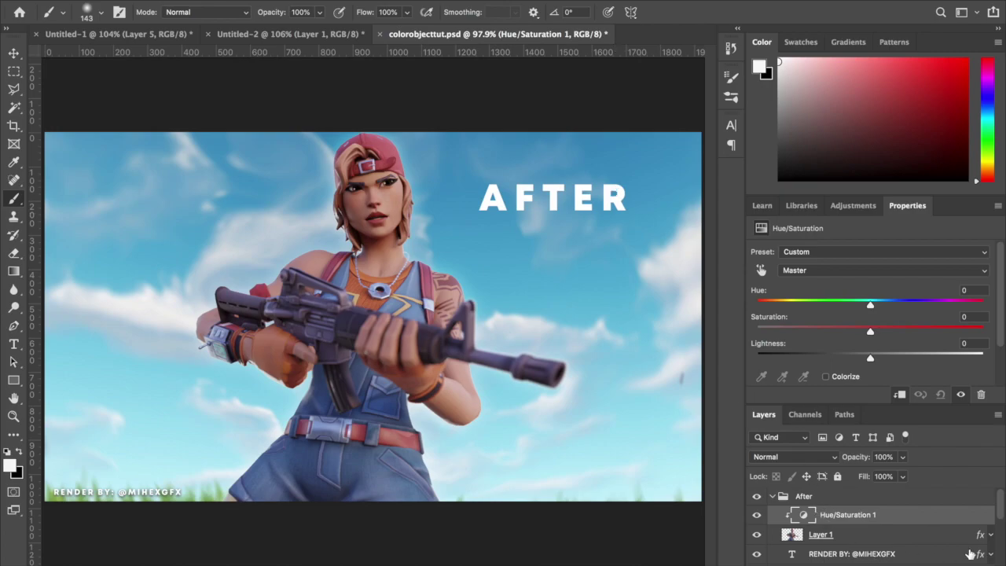
Step: Delete the Hue/Saturation adjustment layer itself and return to the Move tool
key("Delete")
left_click(608, 197)
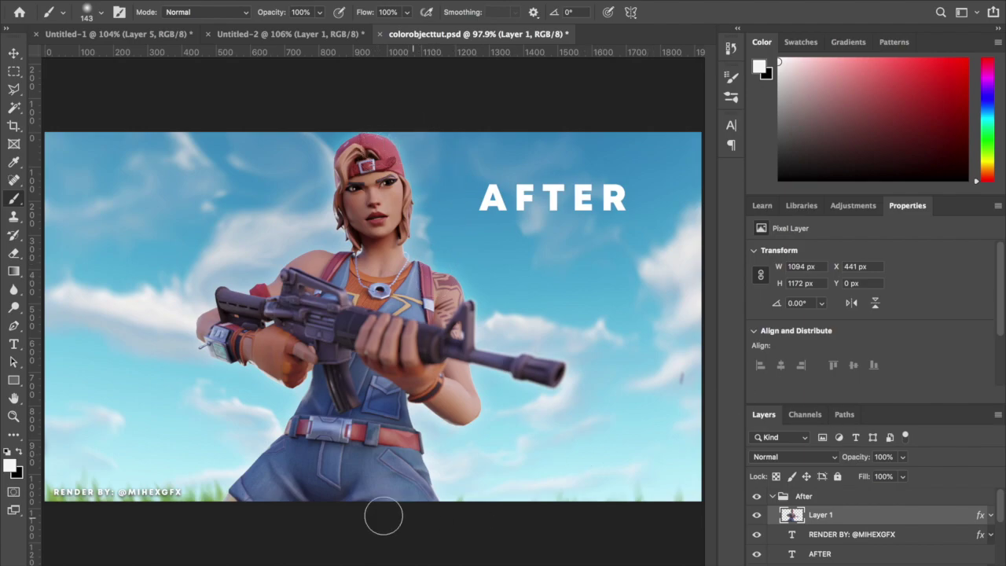
left_click(13, 54)
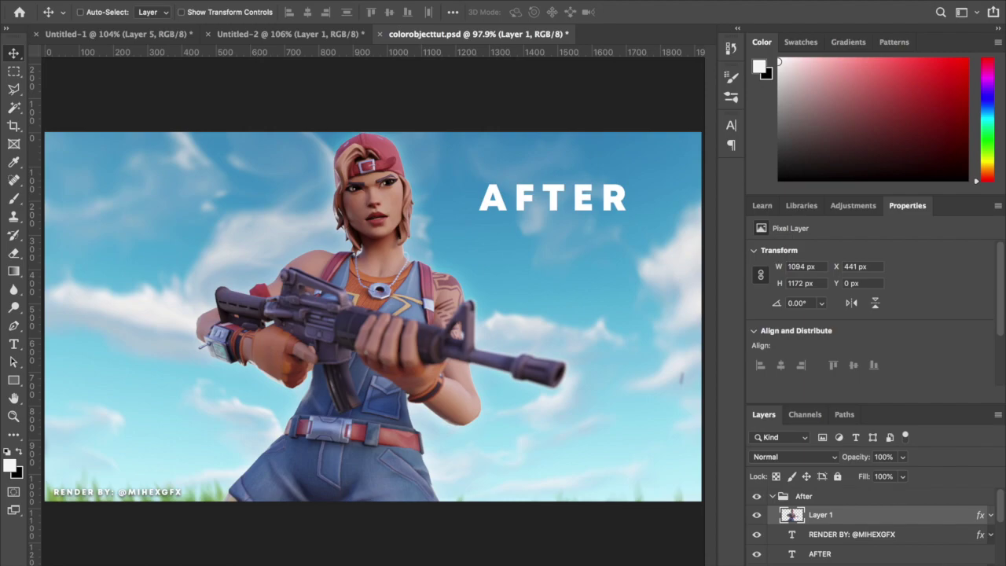
left_click(888, 563)
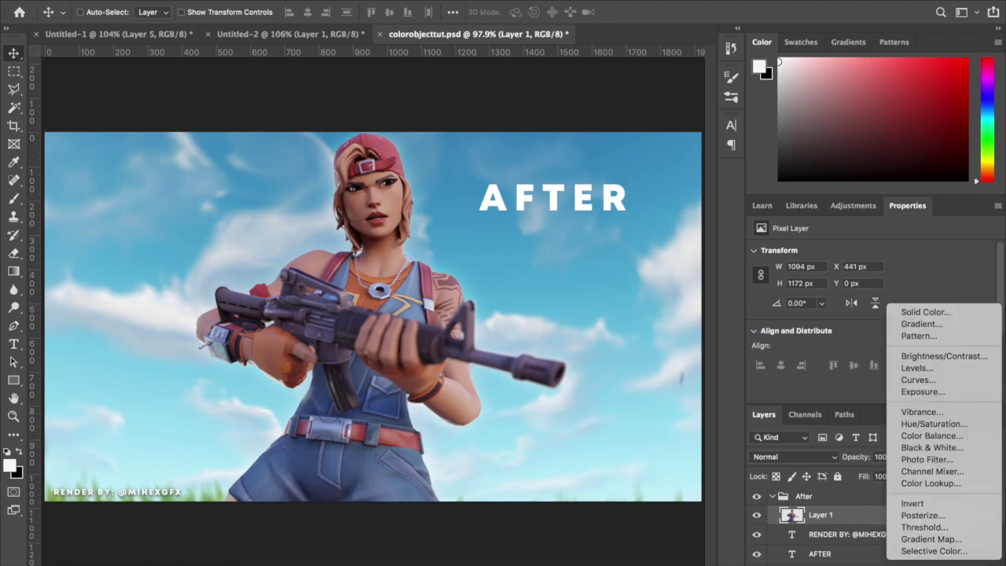
Step: Pick the Magic Wand from the selection tools and select the red cap
left_click(932, 314)
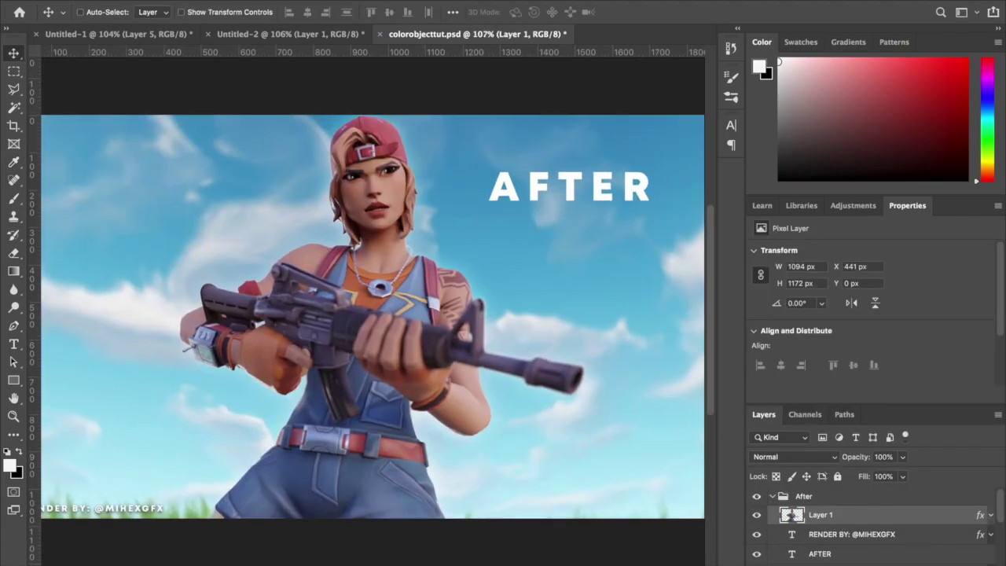
left_click(14, 108)
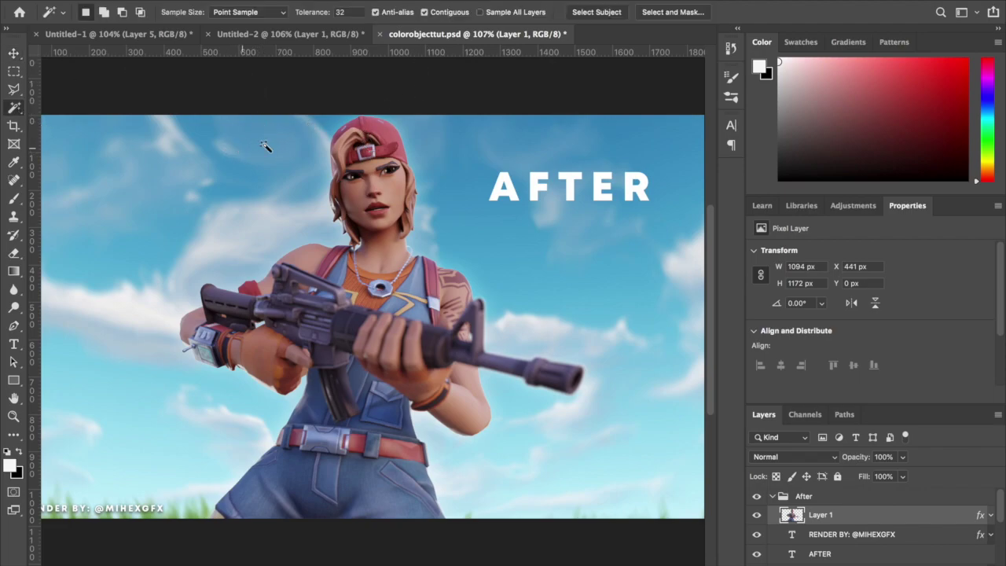
right_click(14, 106)
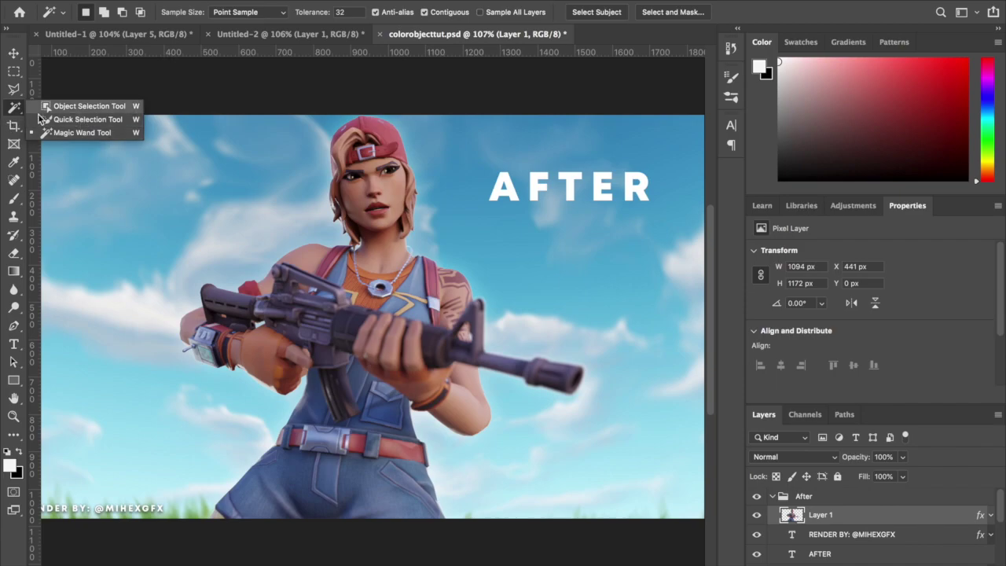
left_click(77, 134)
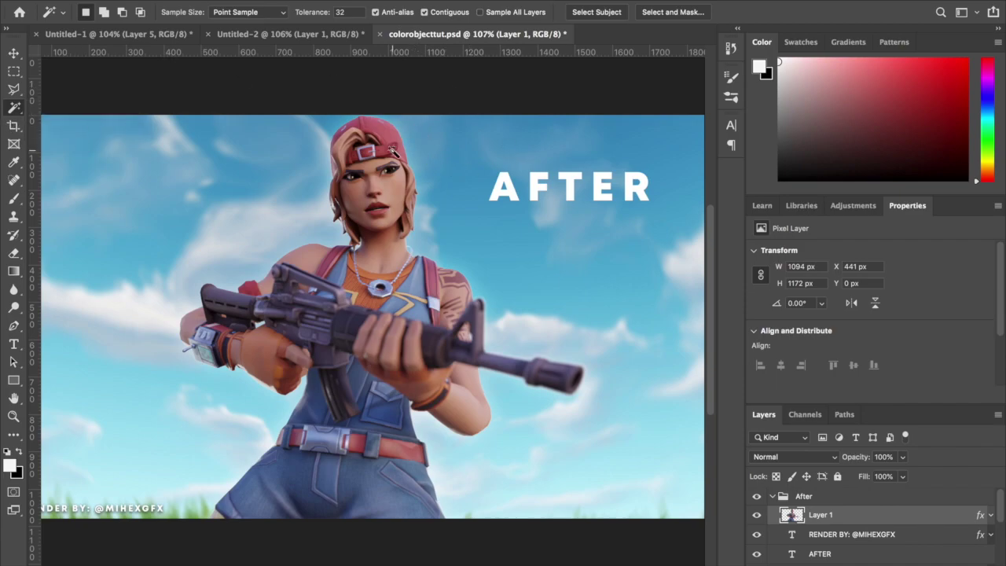
left_click(387, 122)
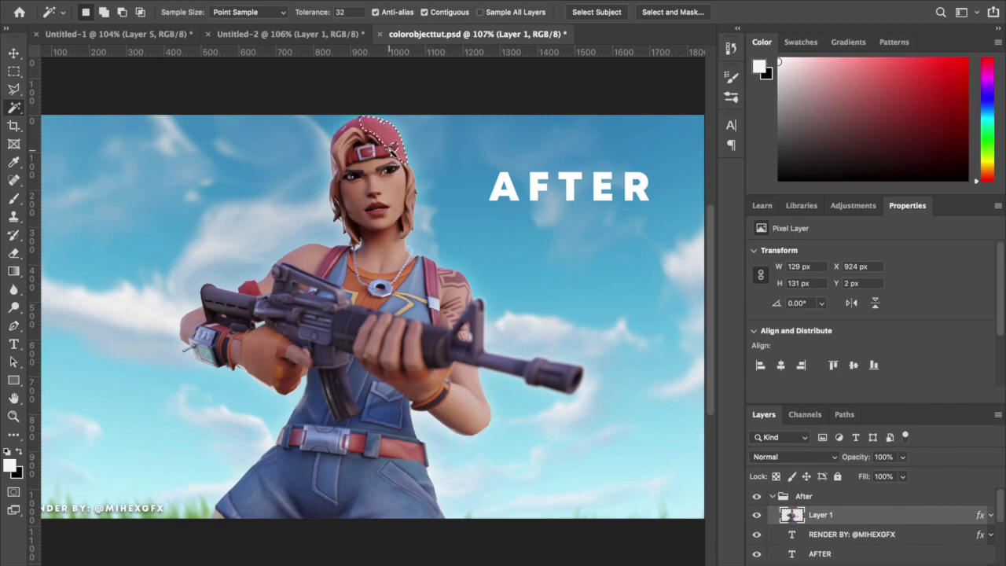
Step: Shift-click to add the rest of the cap and the right shoulder strap
key("shift")
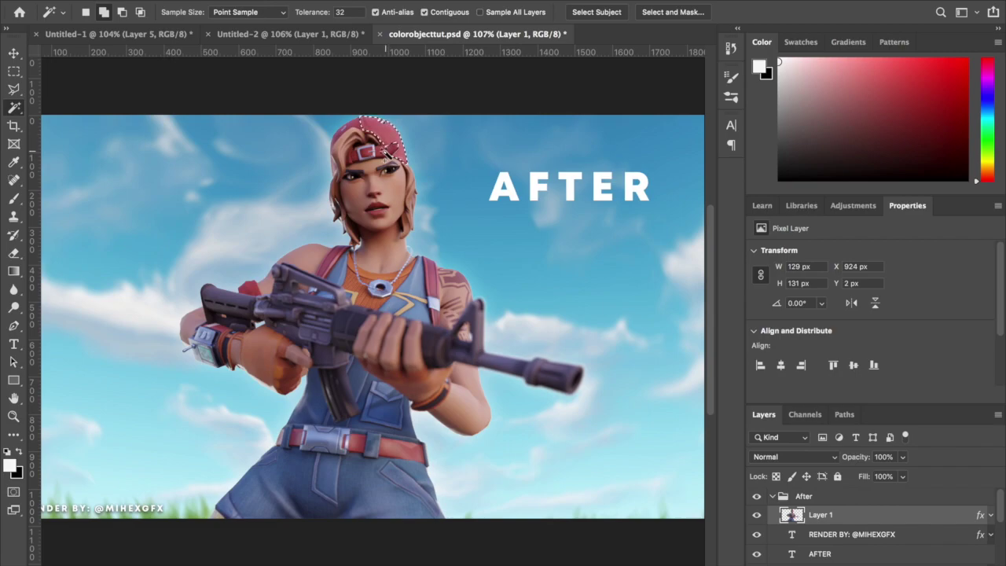
left_click(344, 135, "shift")
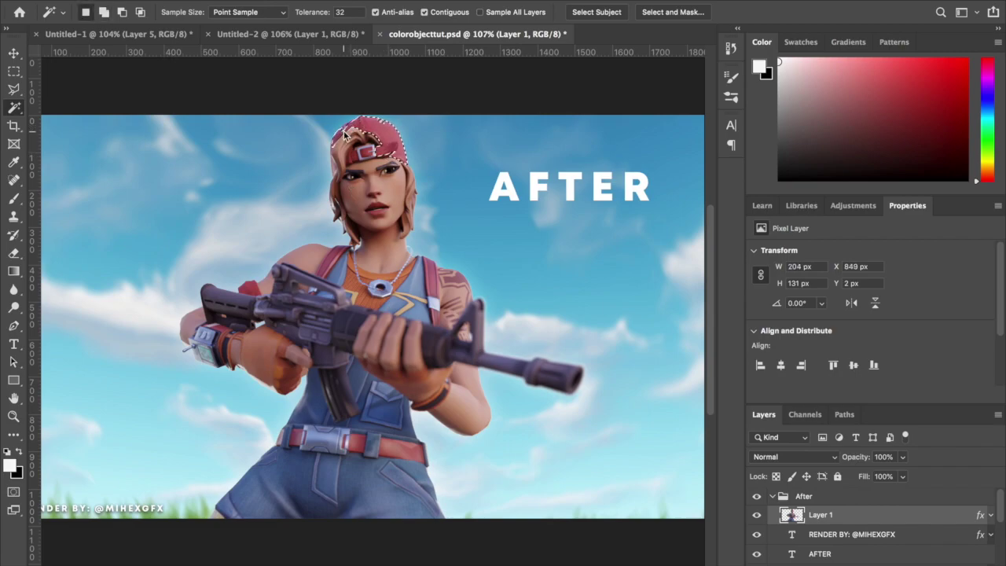
left_click(335, 168, "shift")
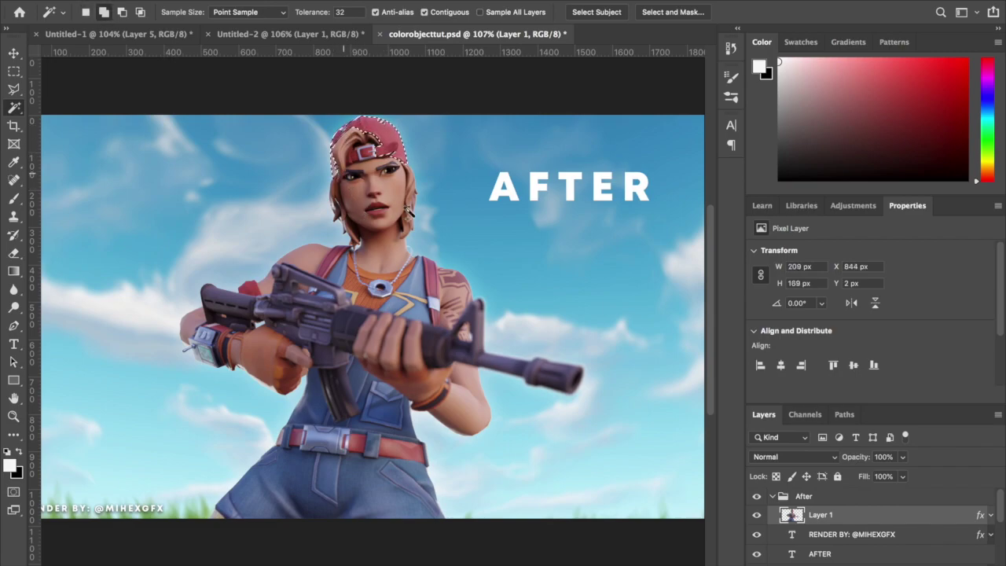
left_click(422, 271)
left_click(441, 318)
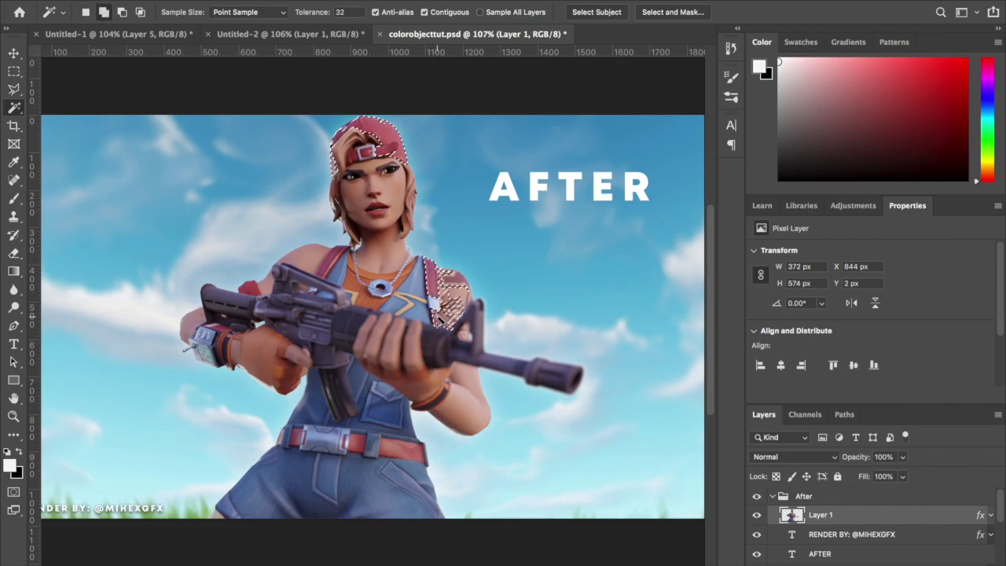
scroll(460, 313, "up", 2)
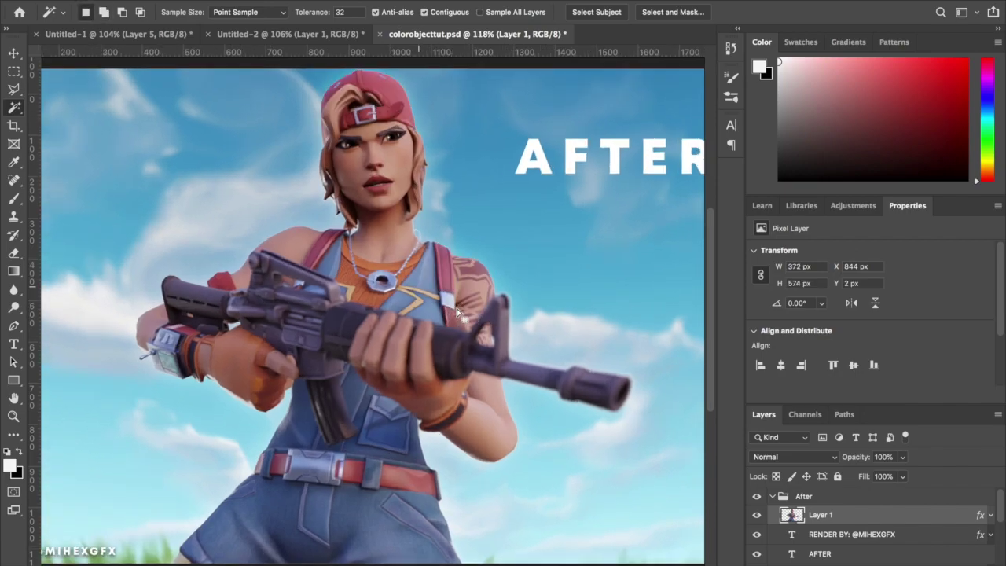
scroll(460, 313, "up", 2)
right_click(13, 108)
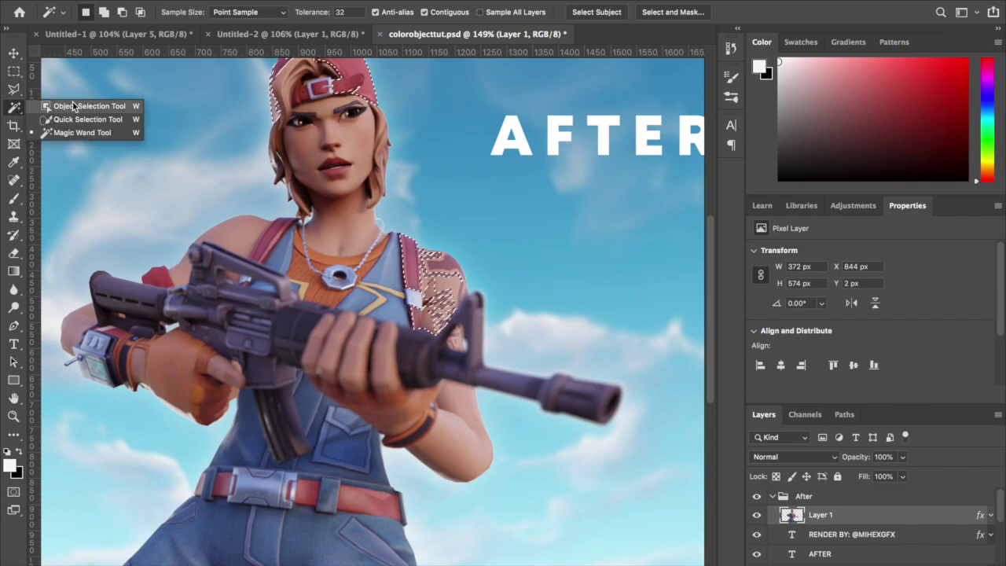
Step: Refine the shoulder area of the selection with an enlarged Quick Selection brush
left_click(82, 119)
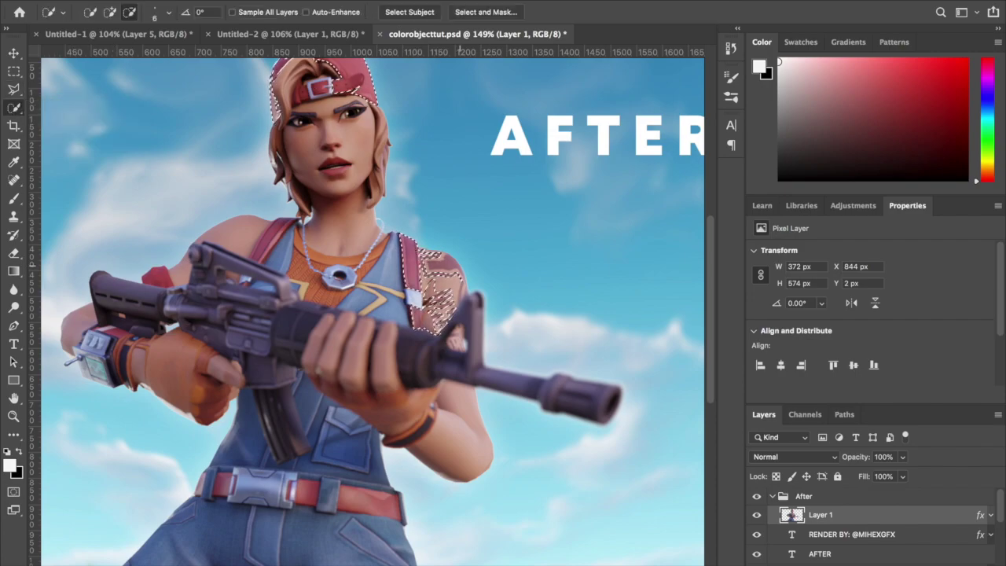
mouse_move(464, 266)
left_mouse_down()
mouse_move(487, 266)
mouse_move(441, 322)
left_mouse_up()
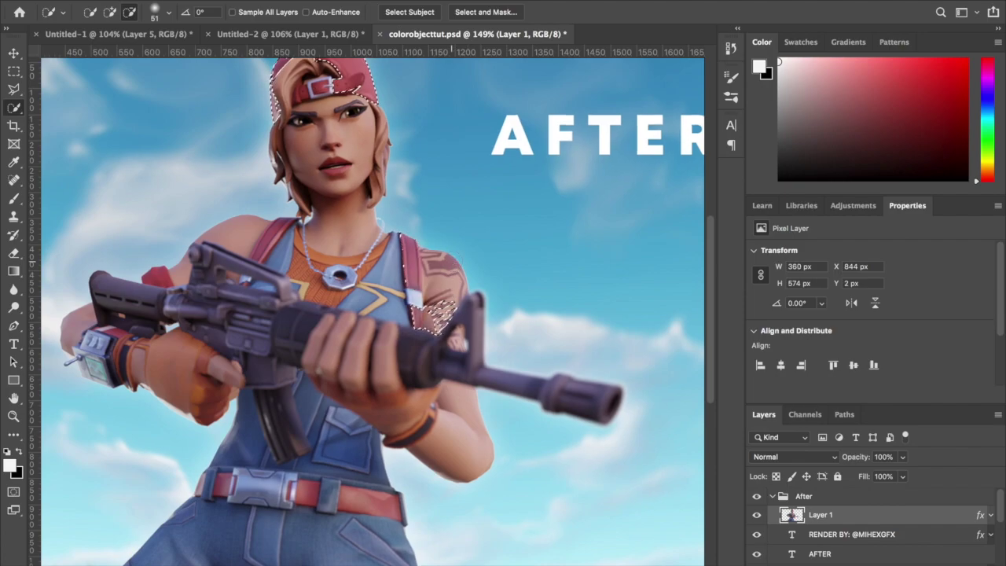
scroll(471, 260, "up", 1)
left_click_drag(449, 264, 413, 280)
left_click_drag(408, 338, 419, 269)
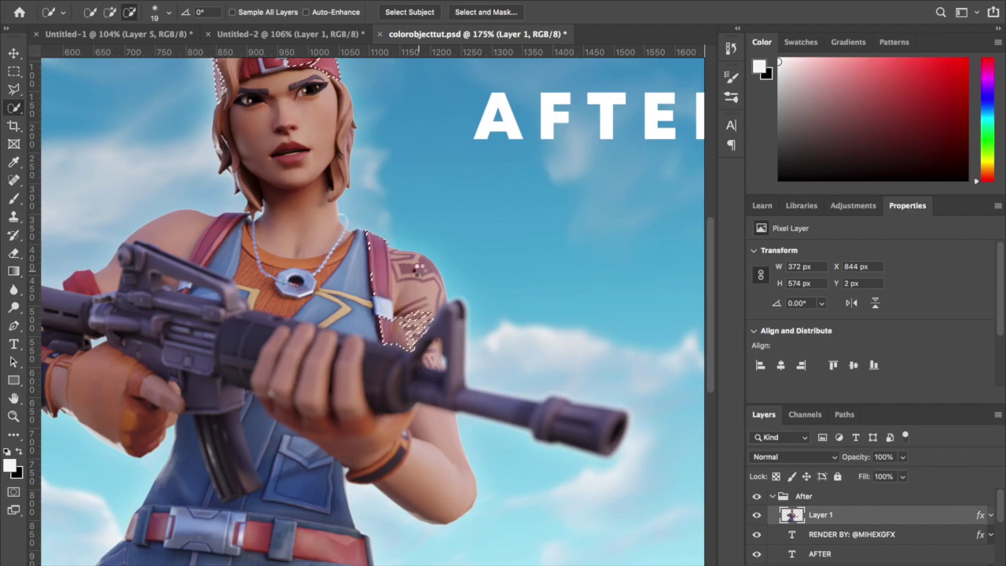
scroll(419, 270, "down", 1)
scroll(420, 269, "down", 1)
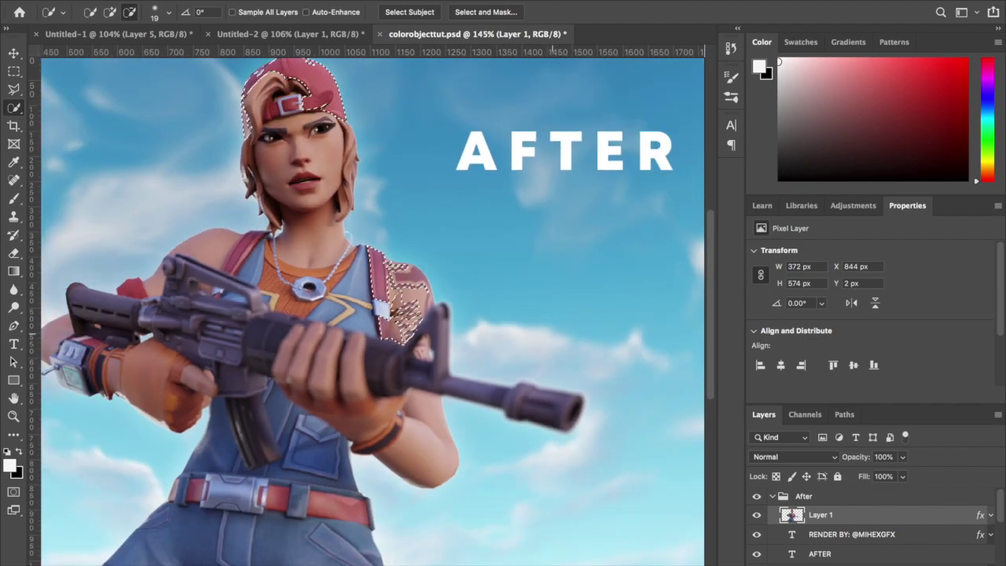
scroll(401, 322, "down", 1)
scroll(389, 334, "down", 1)
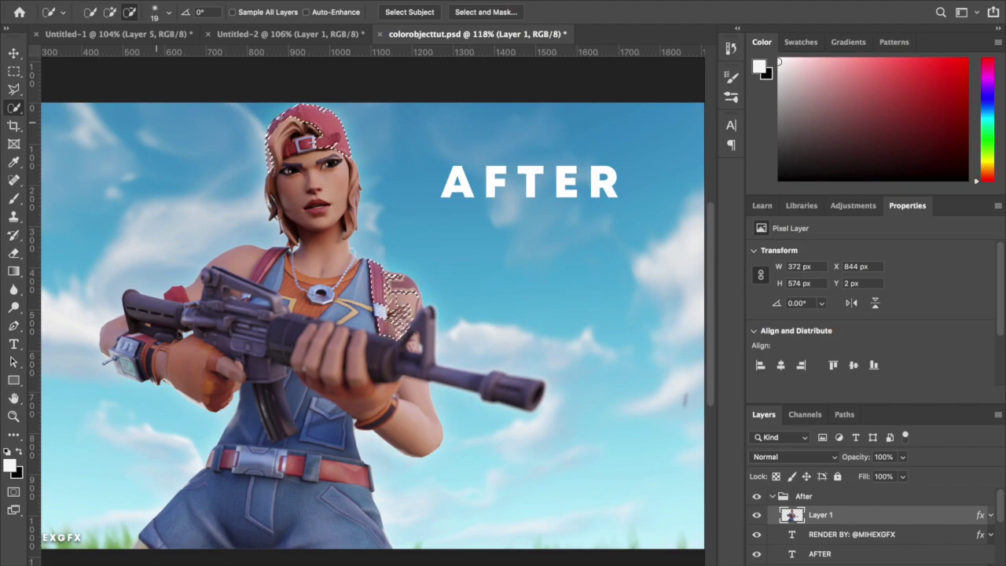
Step: Magic Wand-add the left shoulder strap, red patch beside the gun, and belt
right_click(14, 124)
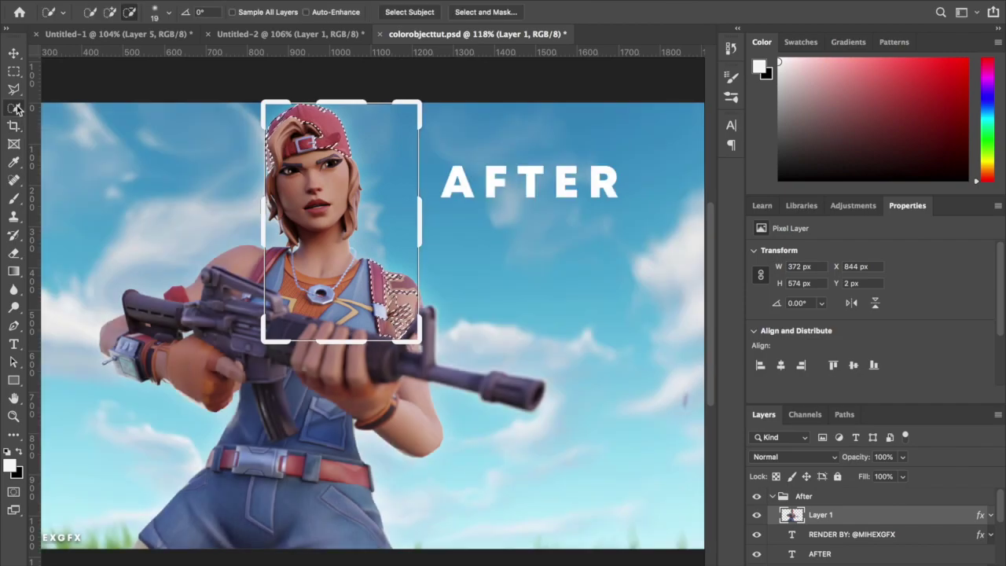
right_click(16, 108)
left_click(82, 132)
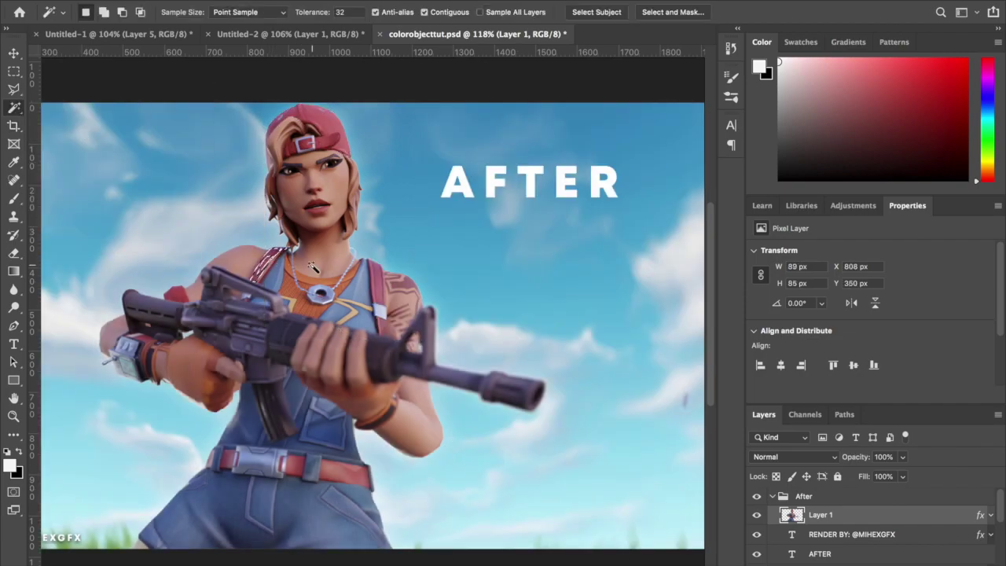
left_click(271, 271, "shift")
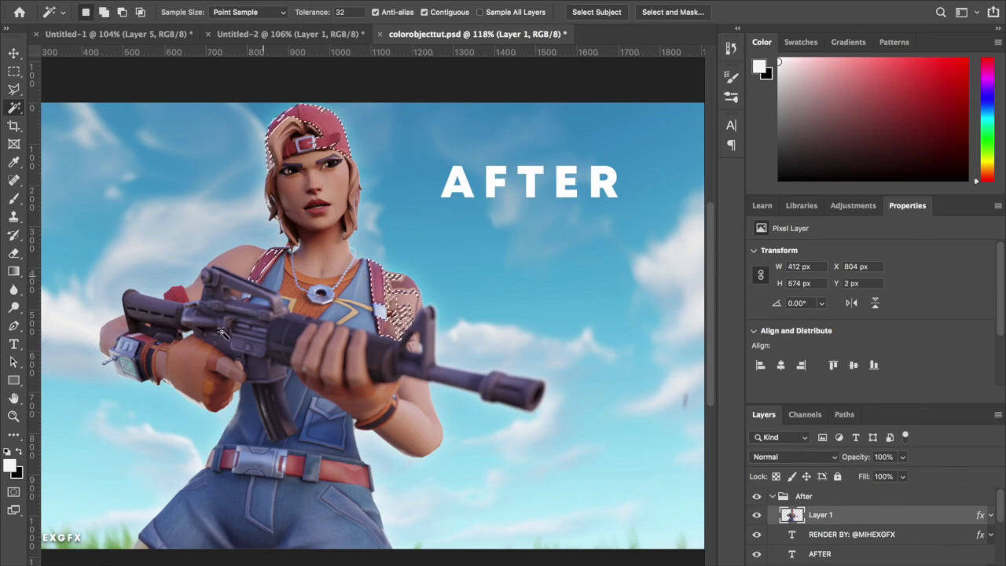
left_click(179, 297, "shift")
key("shift")
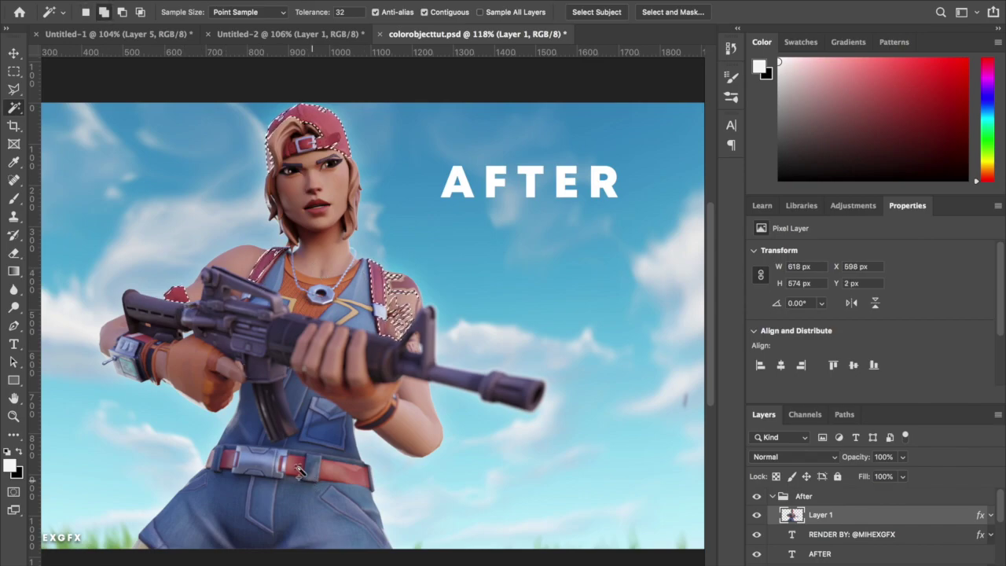
left_click(269, 466, "shift")
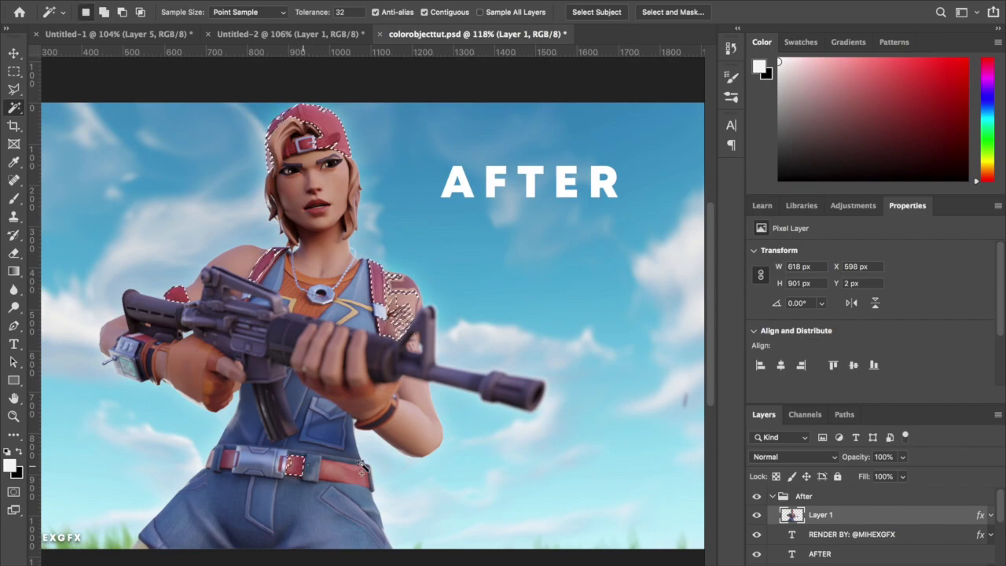
left_click(229, 464, "shift")
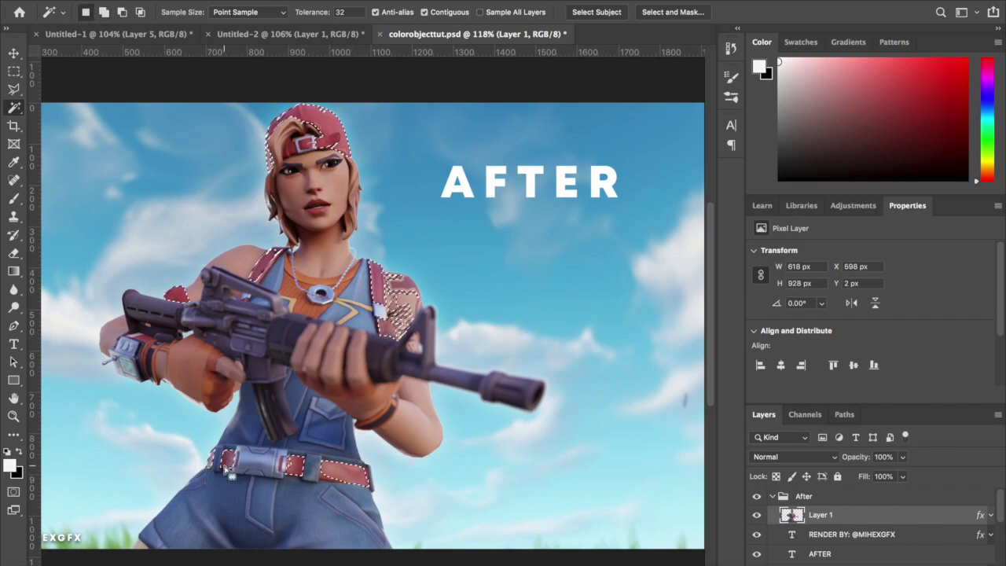
key("shift")
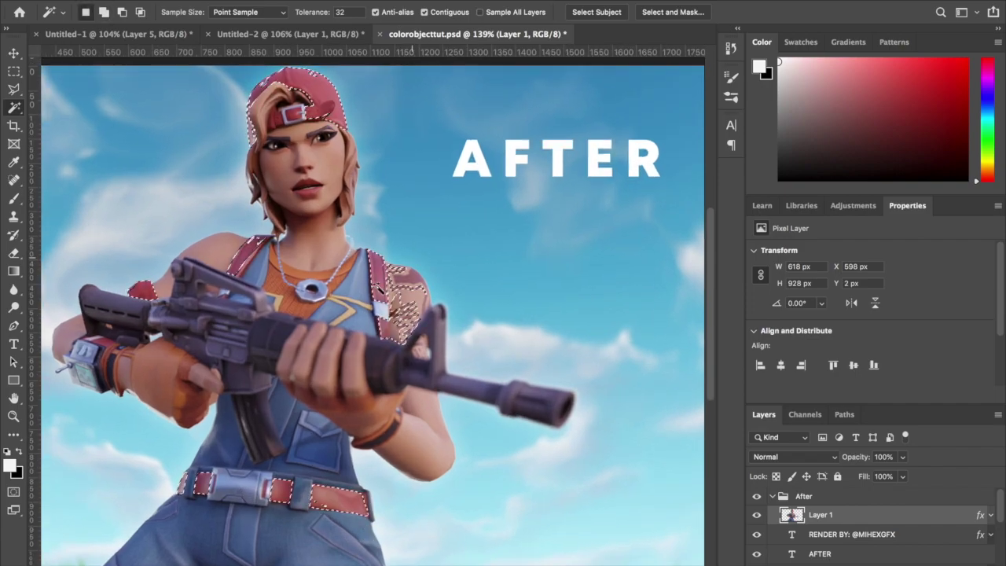
scroll(340, 309, "down", 3, "alt")
scroll(299, 346, "down", 3, "alt")
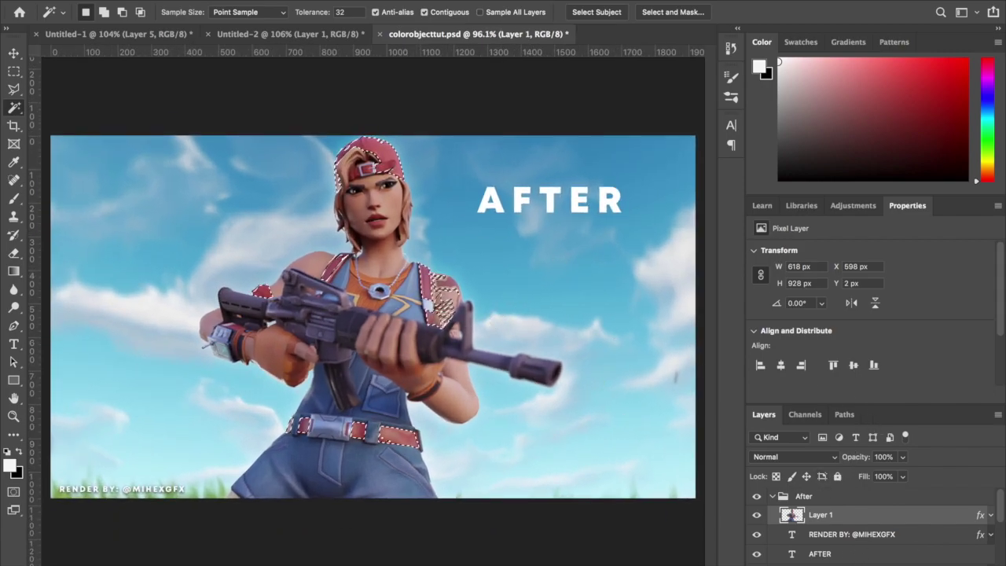
left_click(893, 561)
Step: Add a Solid Color fill layer in bright, saturated green
left_click(941, 315)
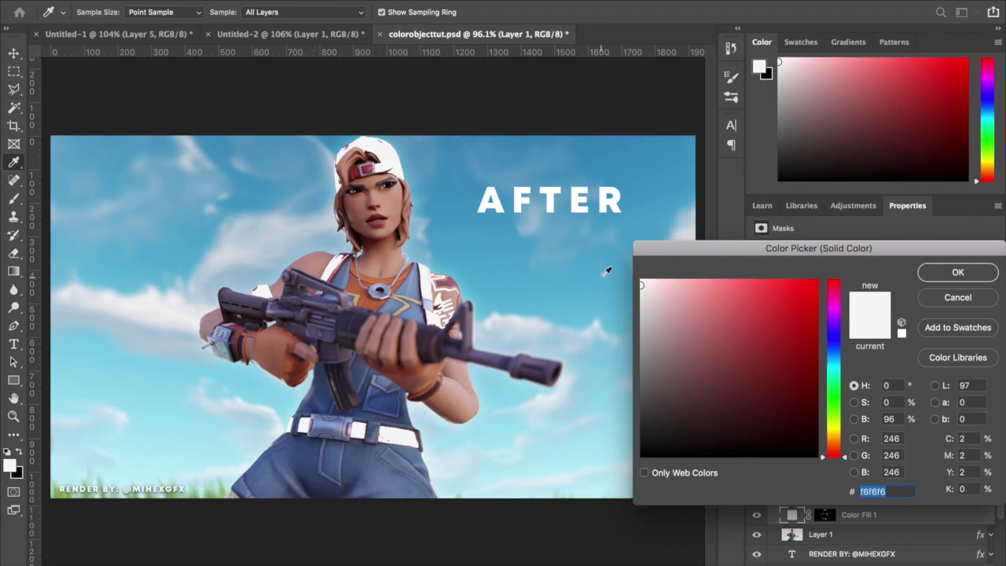
left_click(782, 298)
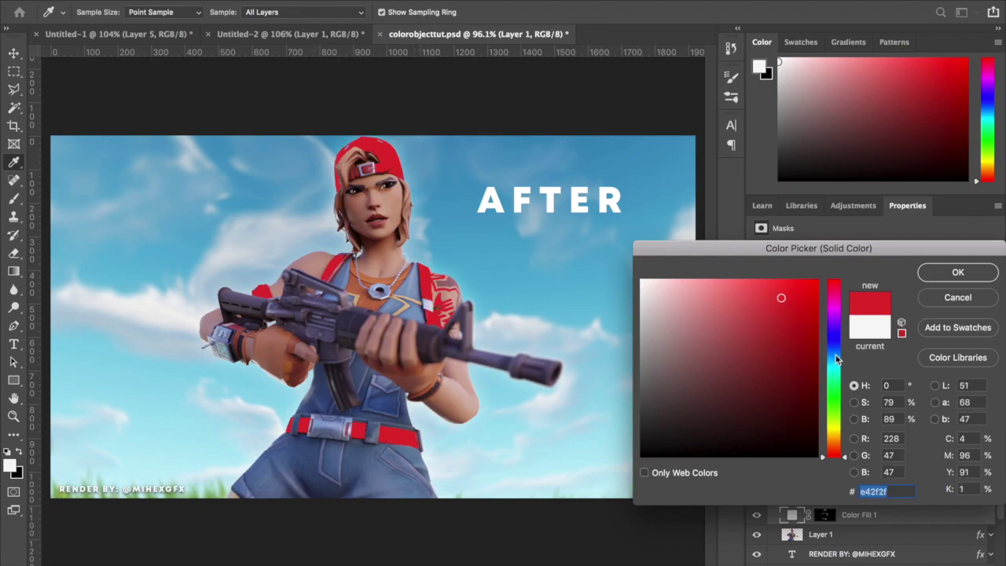
left_click(836, 343)
left_click(832, 405)
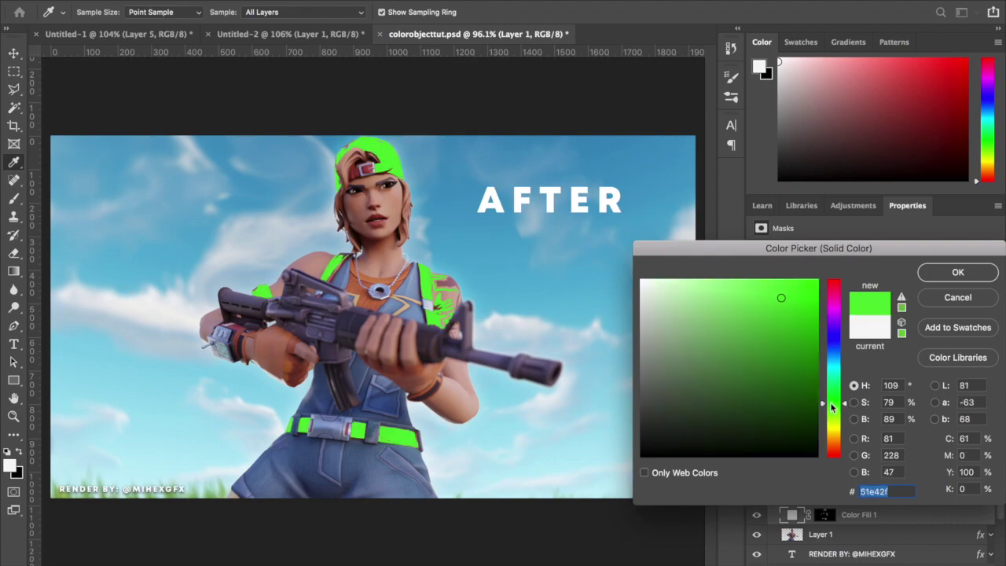
left_click_drag(802, 292, 793, 280)
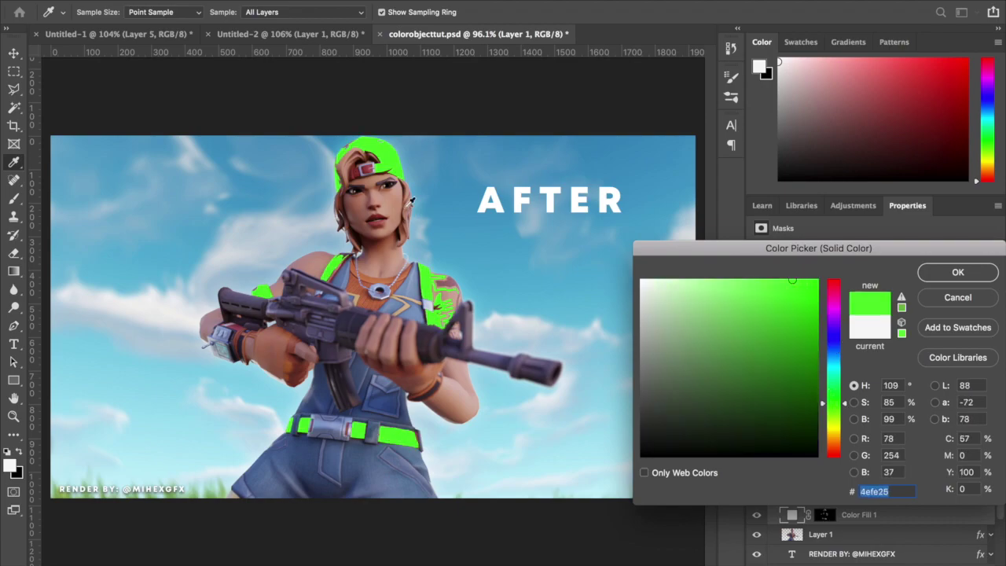
left_click(943, 276)
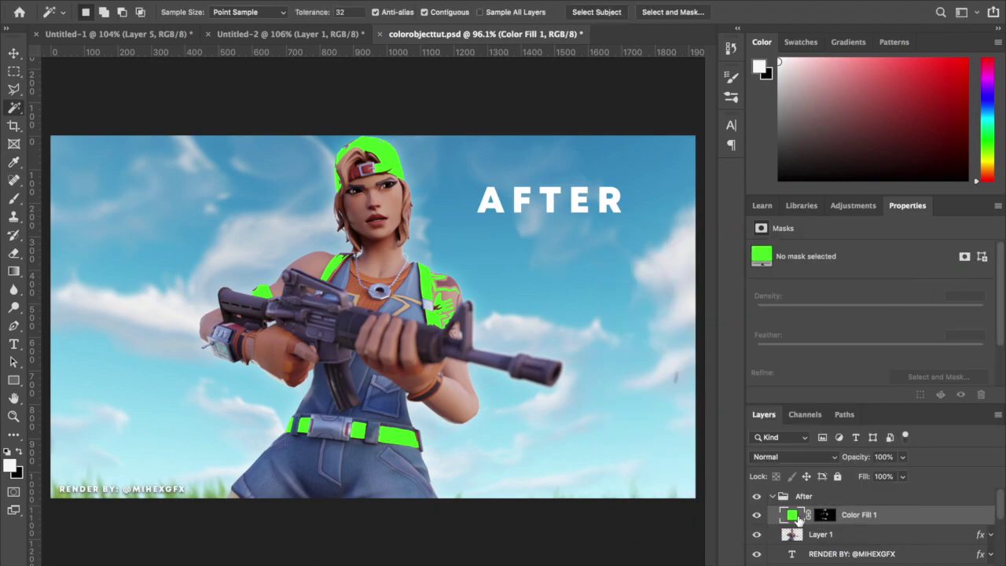
Step: Change Color Fill 1's colour to vivid orange (ff7200)
double_click(798, 517)
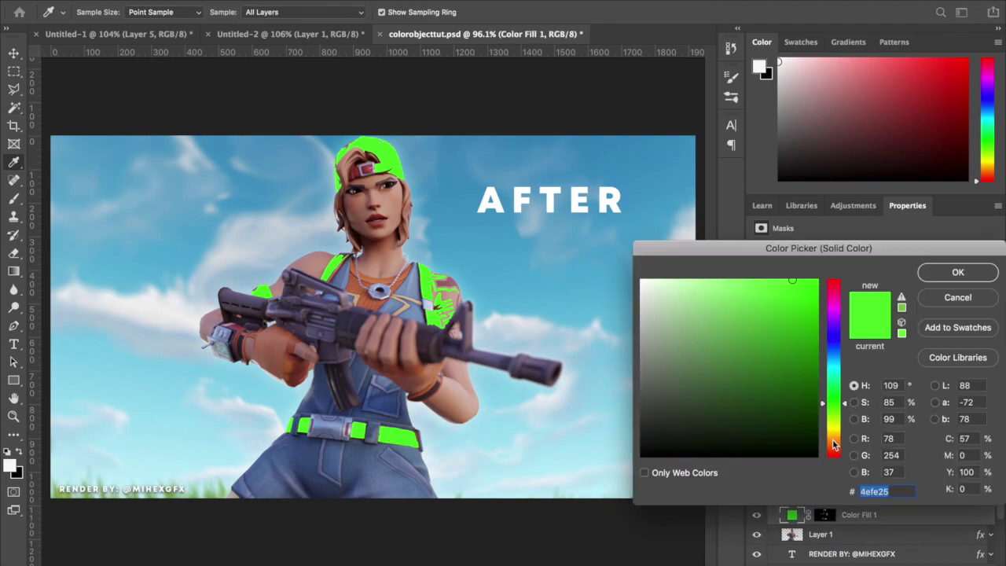
left_click(834, 445)
left_click_drag(835, 444, 834, 446)
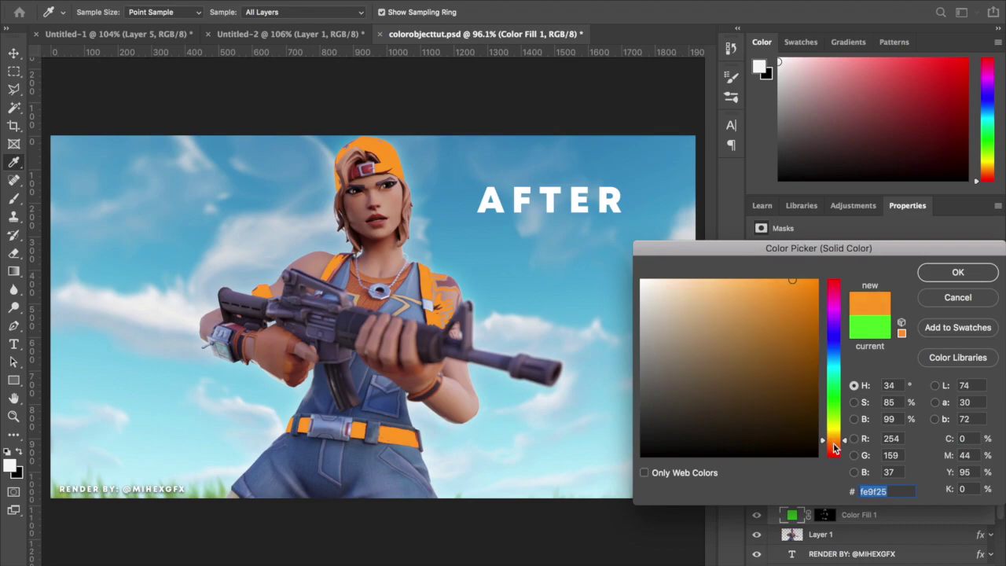
left_click_drag(793, 298, 819, 280)
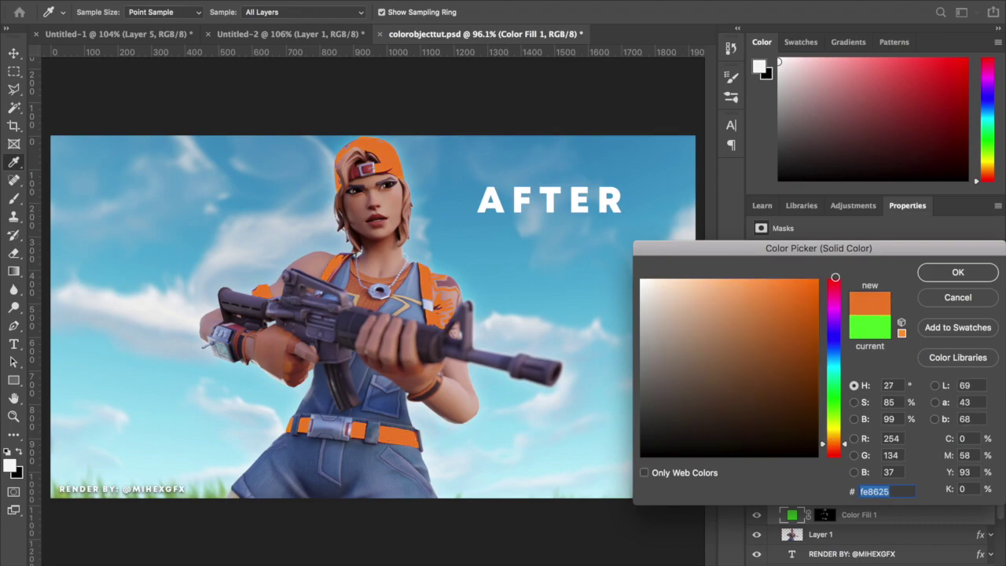
left_click(954, 272)
Step: Toggle the orange fill to compare, then clip Color Fill 1 to Layer 1
left_click(757, 515)
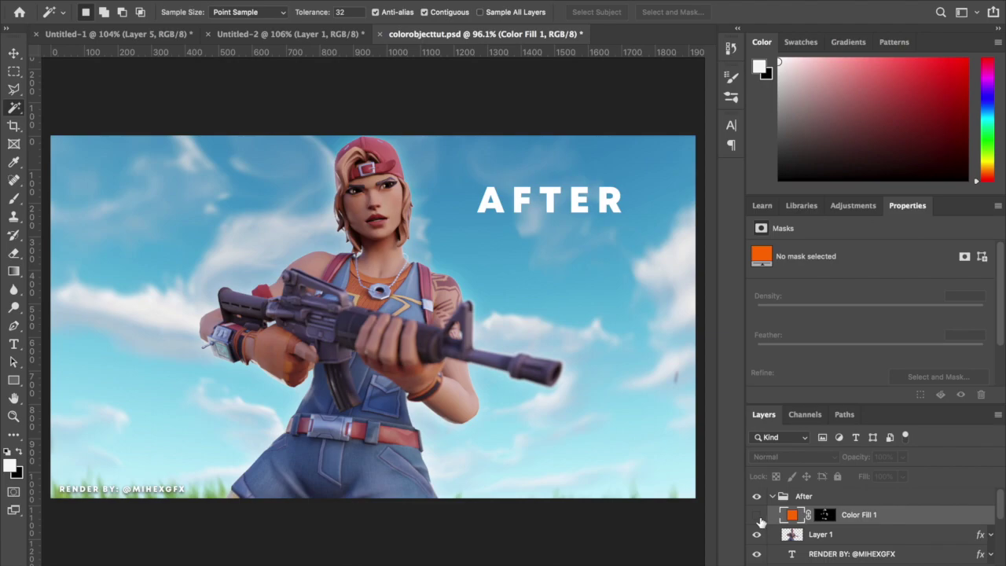
left_click(758, 515)
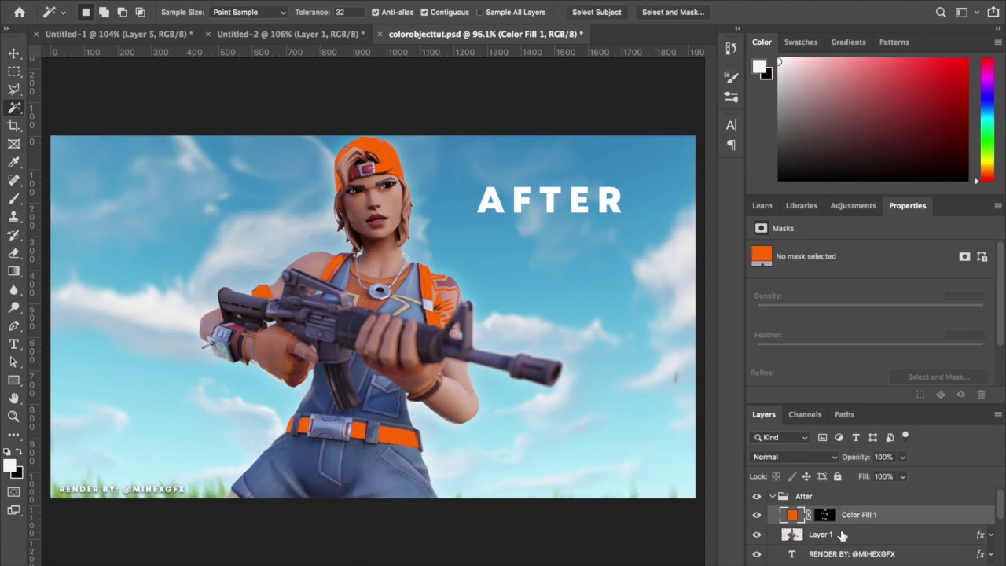
key("z")
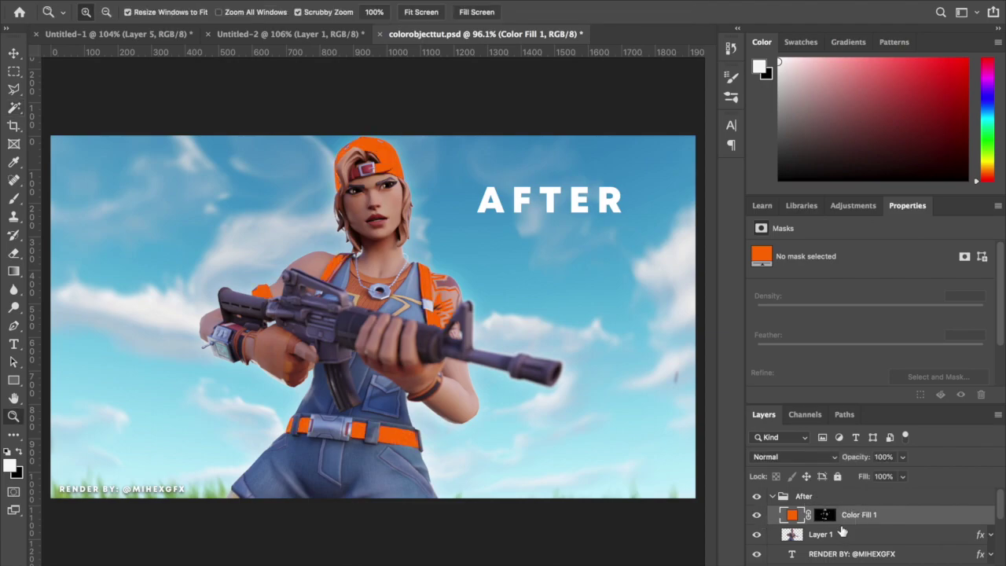
left_click(842, 531, "alt")
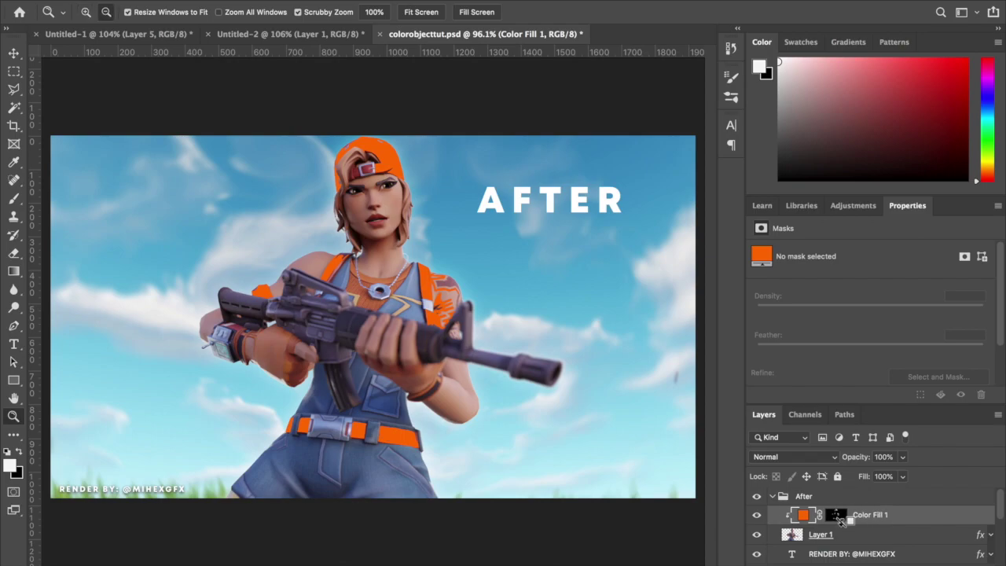
left_click(842, 532, "alt")
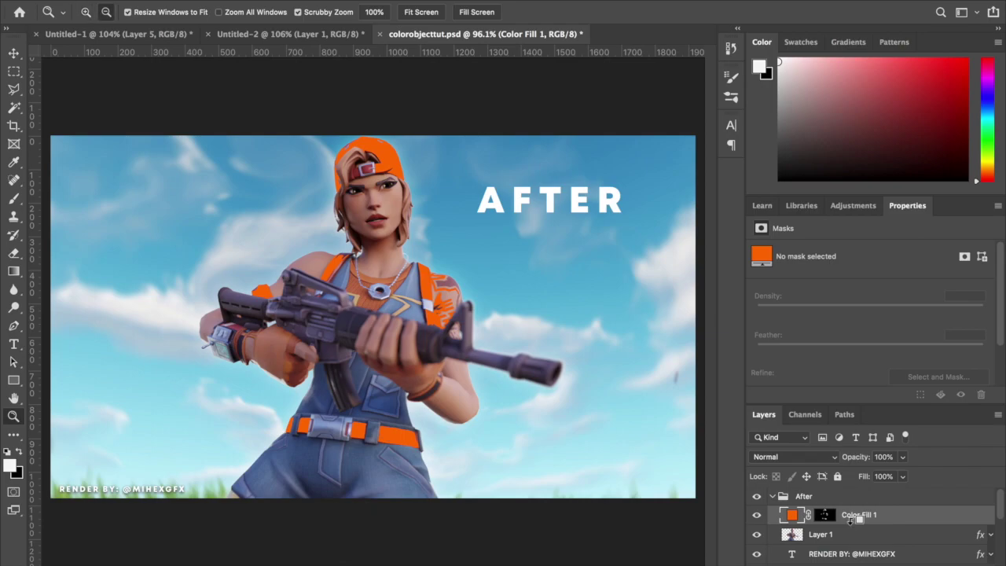
left_click(849, 522, "alt")
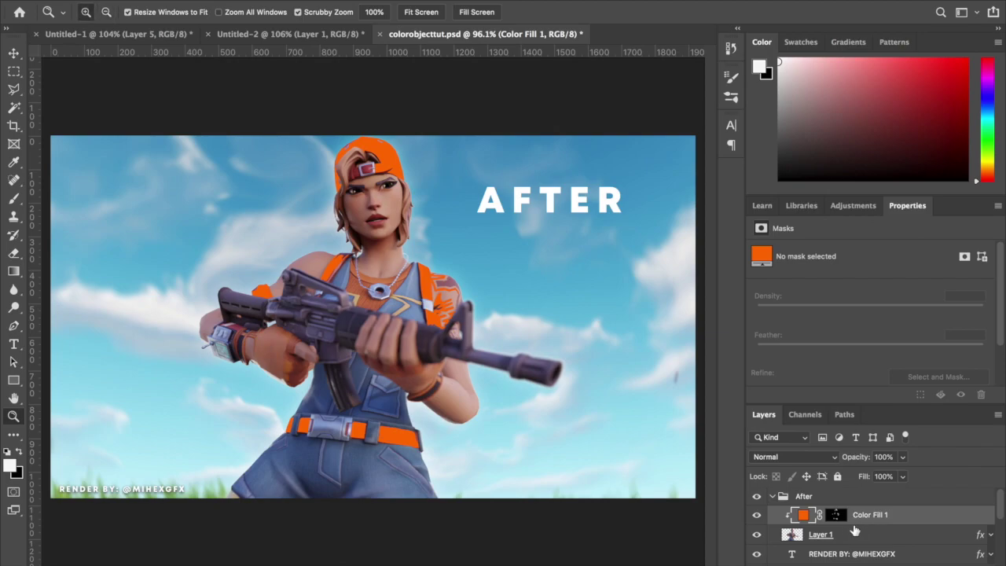
left_click_drag(467, 415, 824, 467)
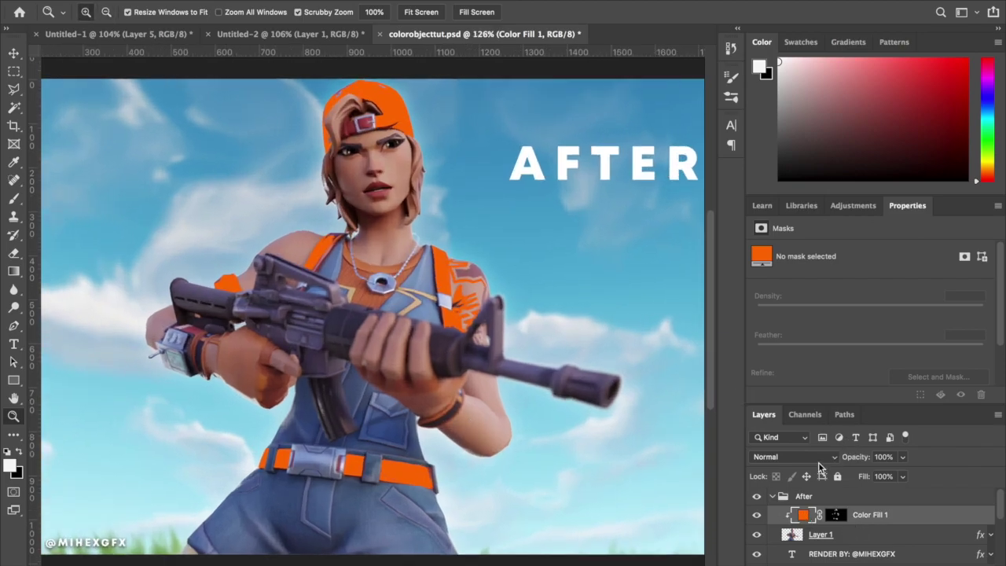
Step: Try Color and Soft Light blend modes on Color Fill 1
left_click(820, 467)
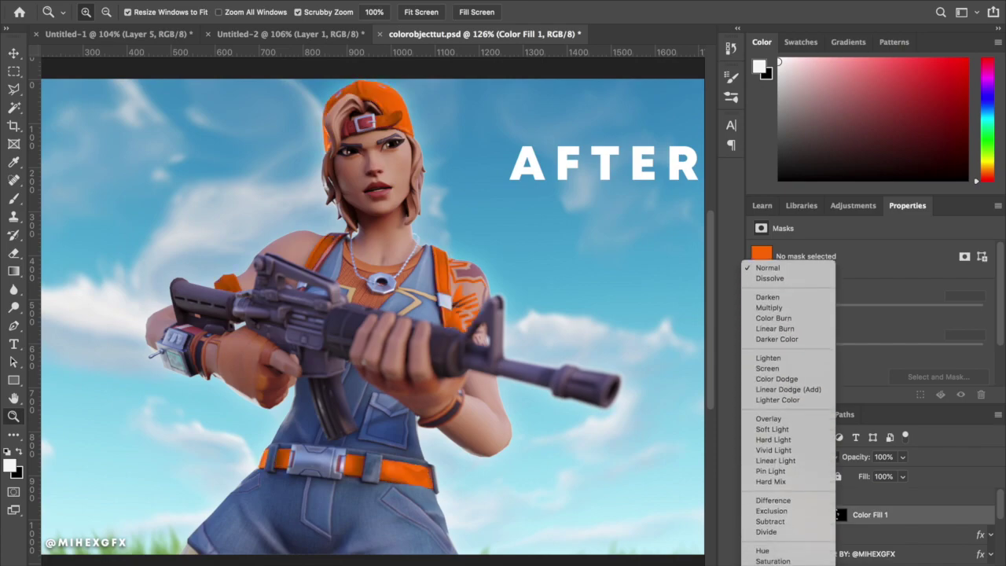
left_click(771, 508)
left_click(386, 144)
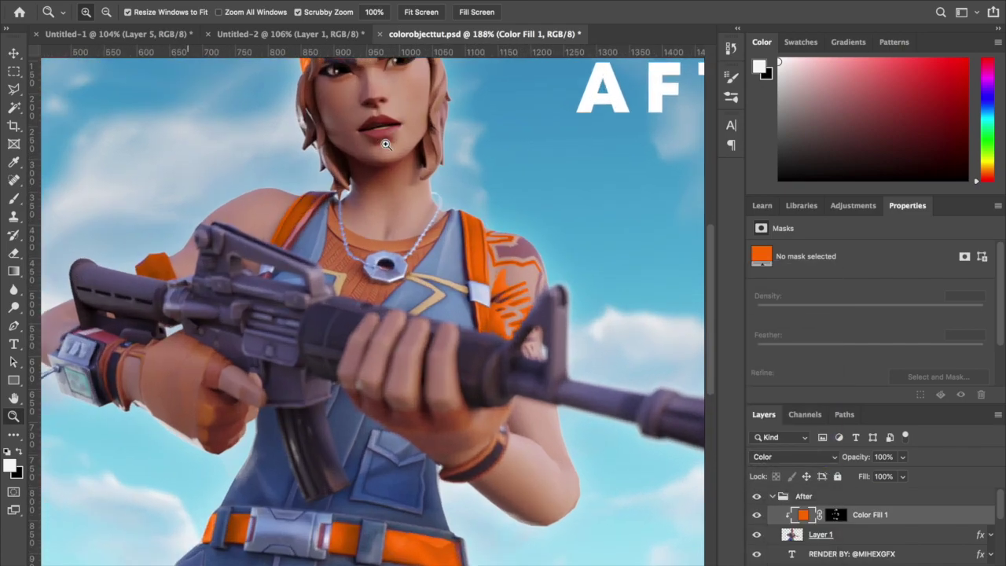
left_click(386, 145, "alt")
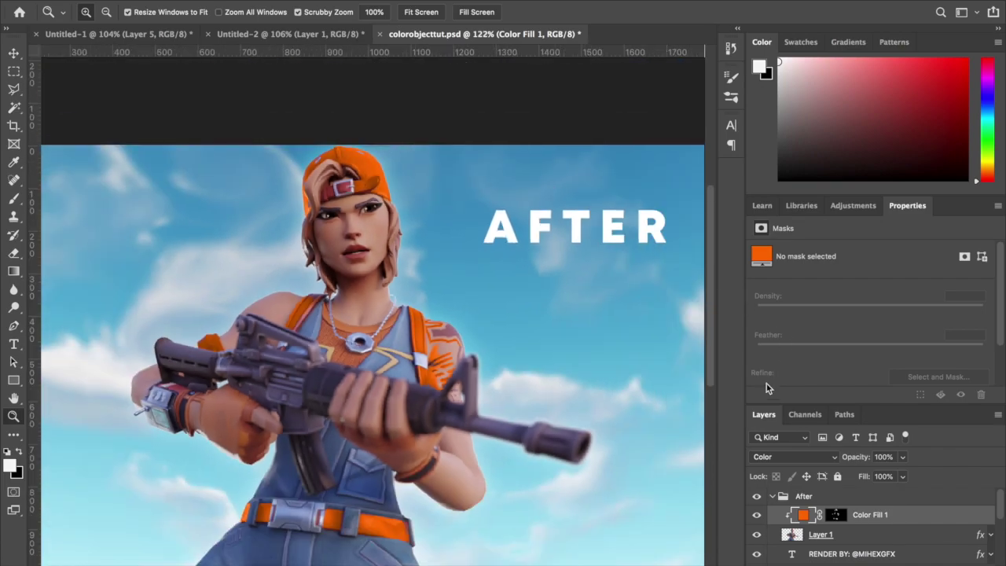
left_click(780, 459)
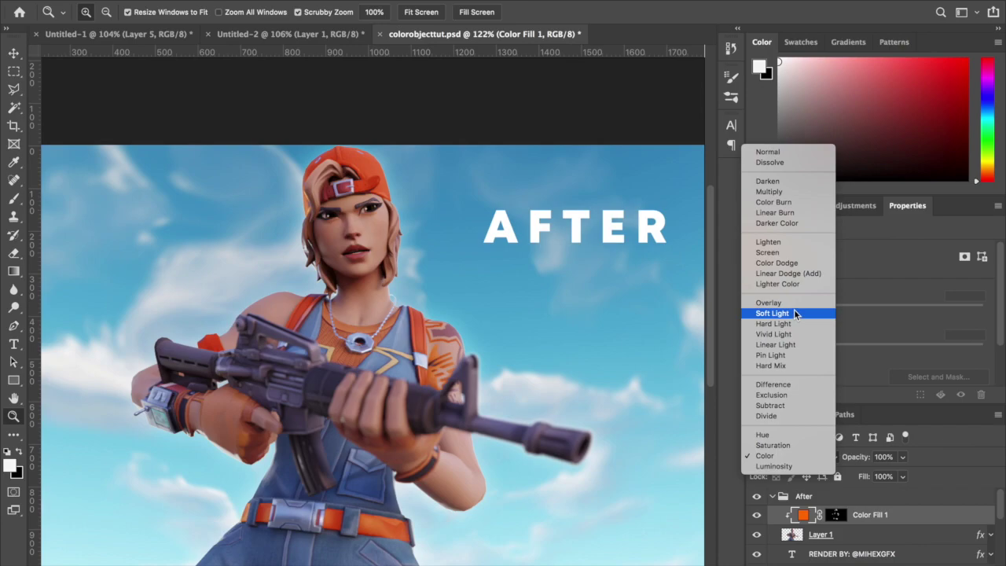
left_click(820, 313)
Step: Settle on the Color blend mode for the orange fill
left_click(813, 456)
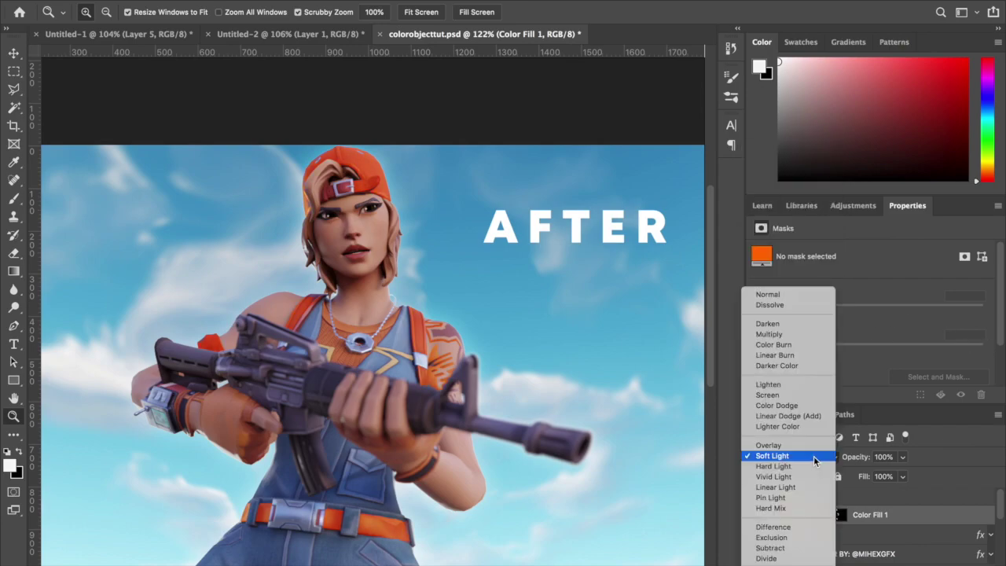
scroll(813, 518, "down", 1)
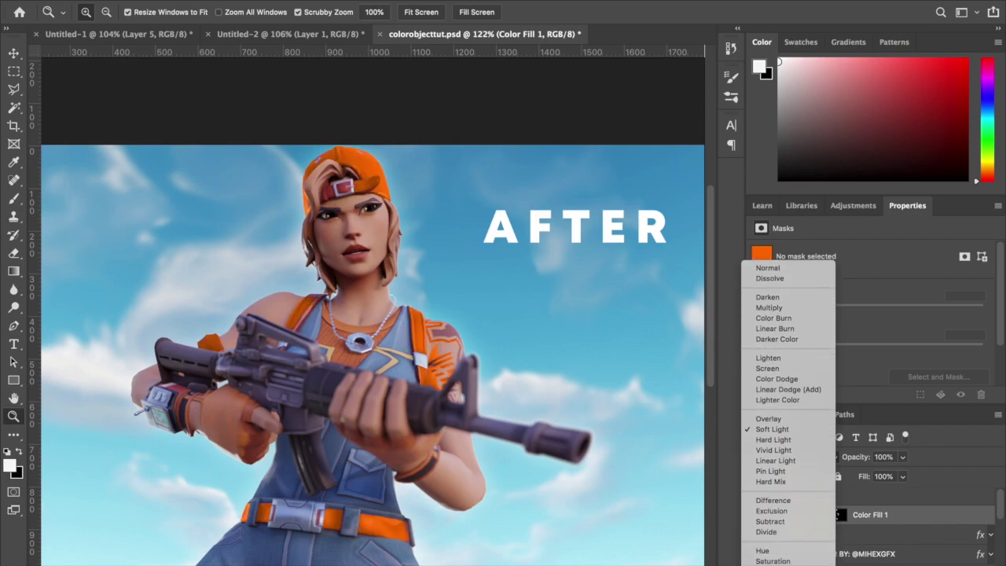
key("Return")
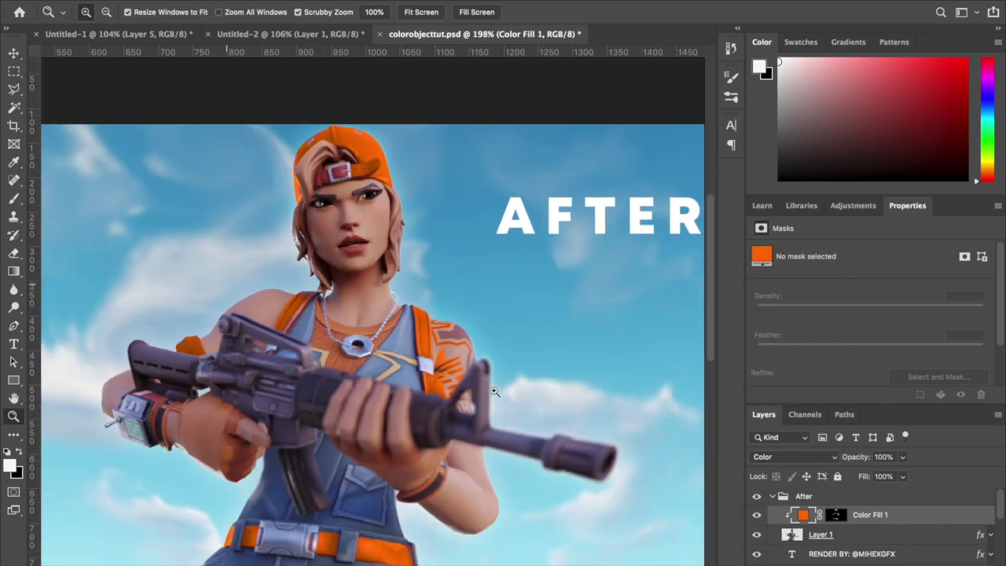
scroll(493, 390, "down", 5)
scroll(494, 391, "up", 3)
scroll(492, 387, "up", 2)
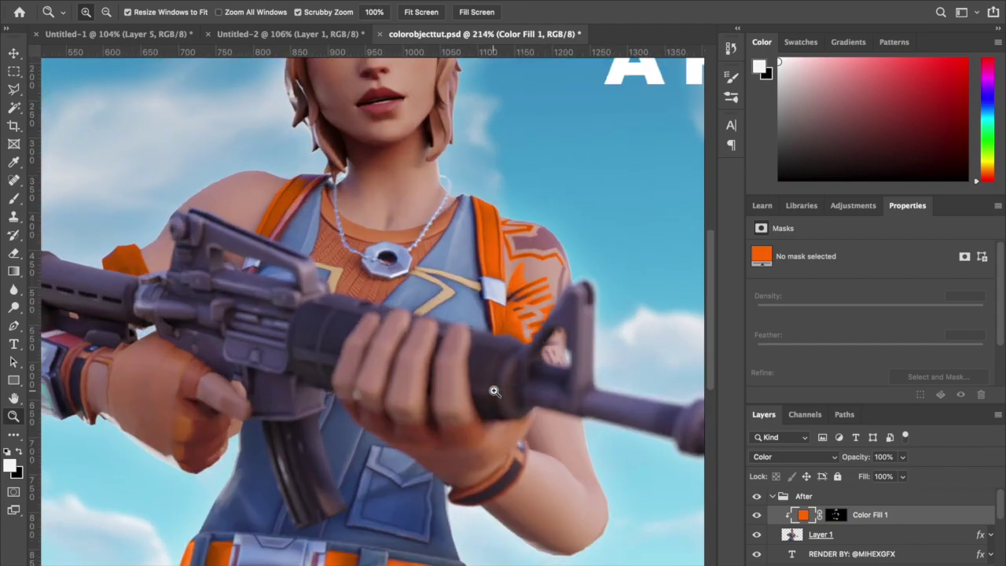
scroll(487, 377, "down", 1)
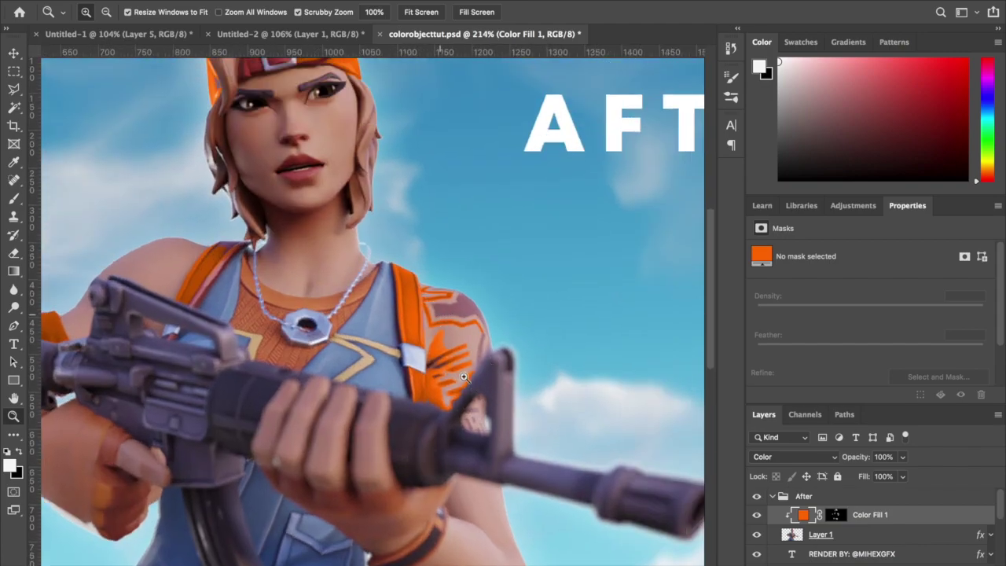
scroll(467, 383, "down", 2)
scroll(467, 383, "down", 2)
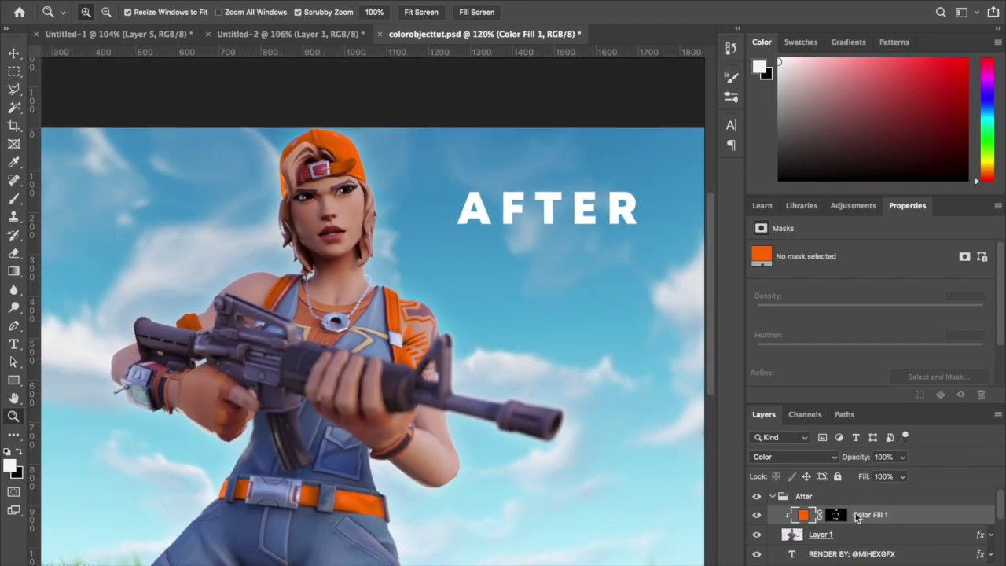
Step: Target Color Fill 1's mask and set up a small black brush
left_click(837, 517)
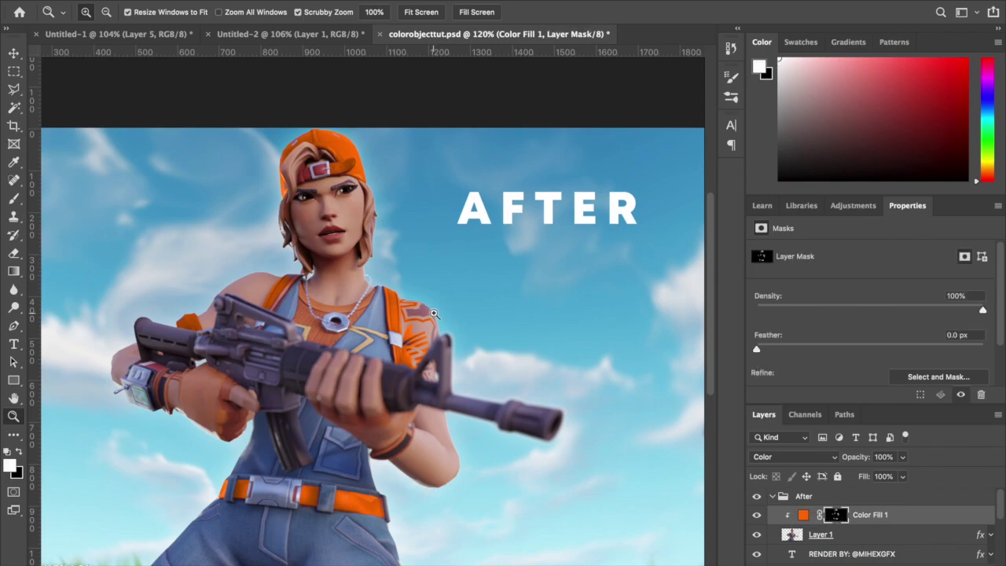
left_click(14, 200)
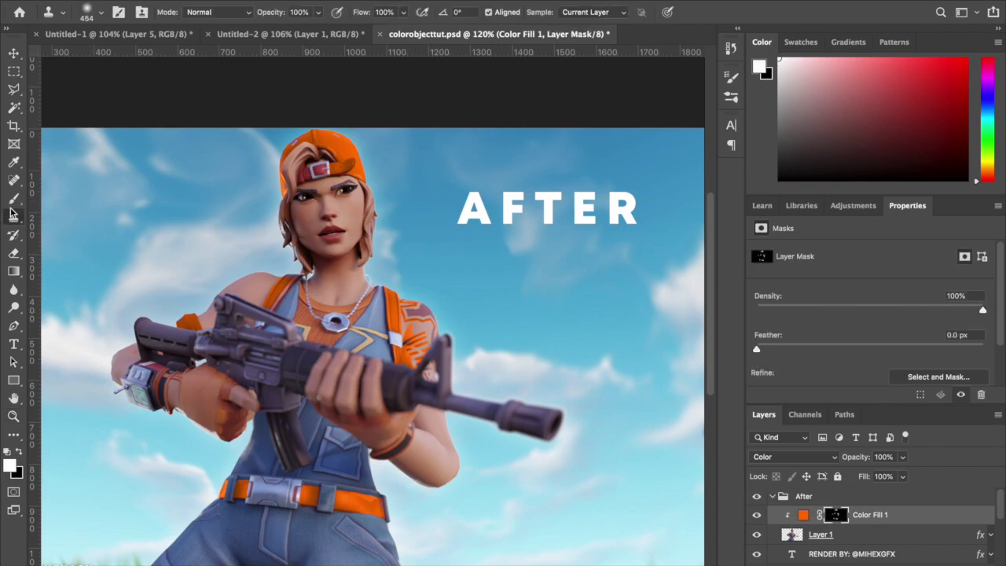
left_click(20, 454)
scroll(378, 330, "up", 3)
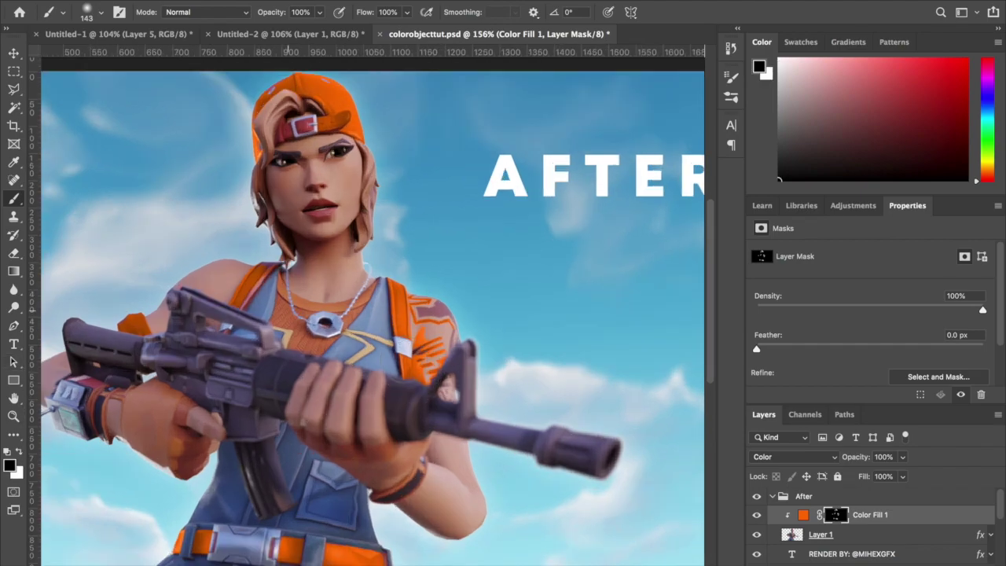
left_click_drag(462, 324, 441, 328)
Step: Zoom in on the strap and switch to the Pen tool for precise outlining
scroll(466, 317, "up", 1)
scroll(466, 317, "up", 1)
scroll(466, 317, "up", 1)
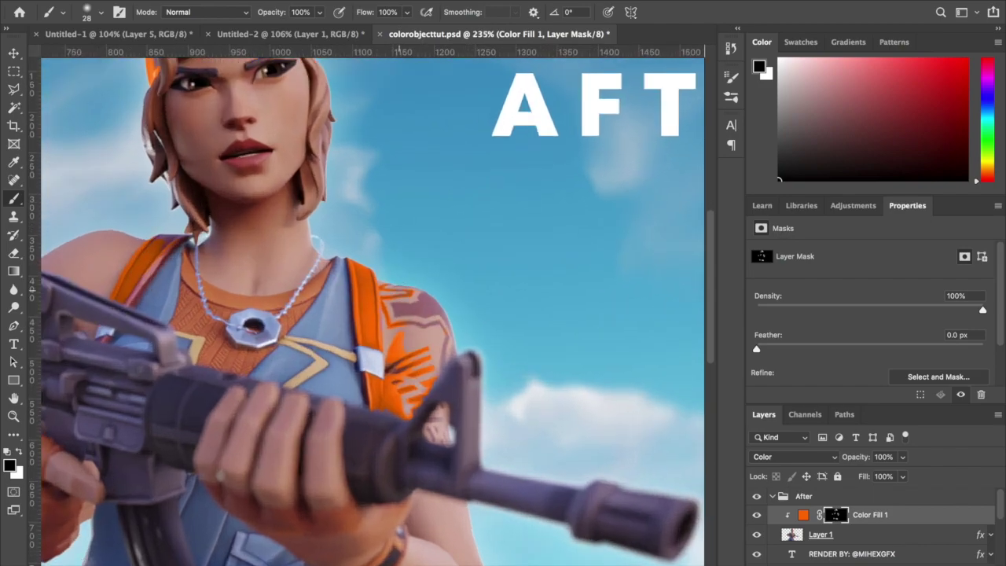
scroll(541, 291, "up", 1)
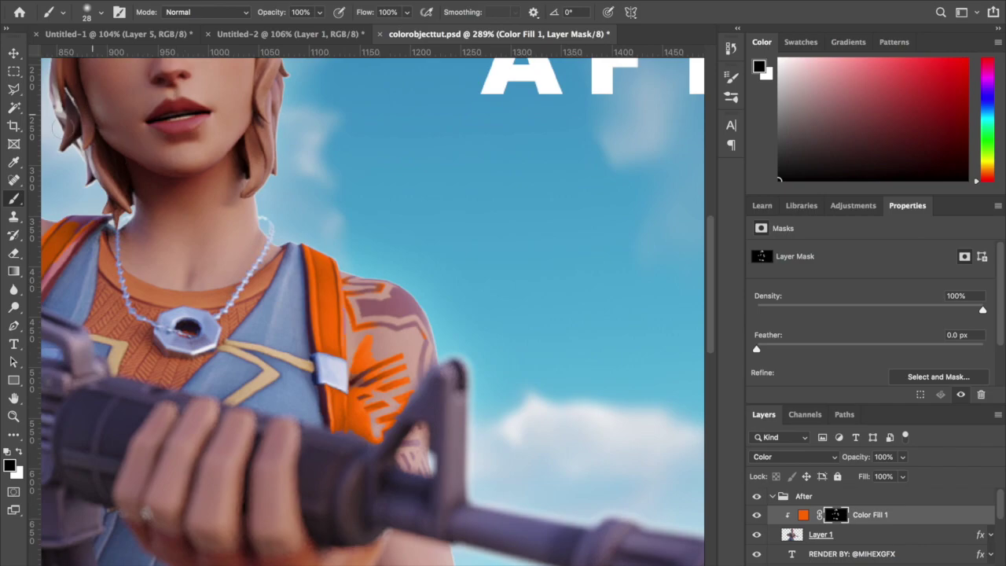
left_click(15, 90)
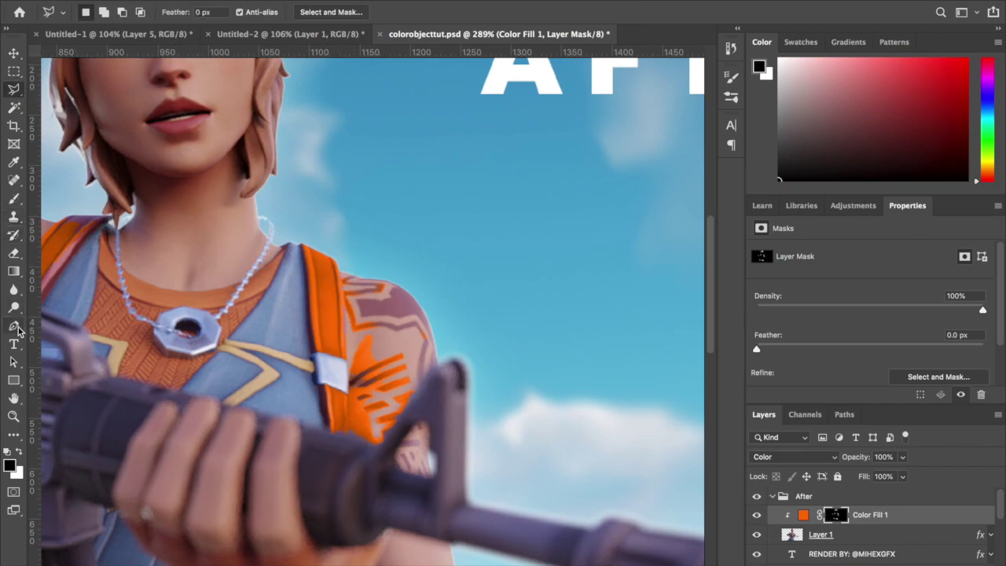
left_click(13, 325)
Step: Trace a closed pen path around the tattooed shoulder, following the strap's outer edge
left_click(338, 268)
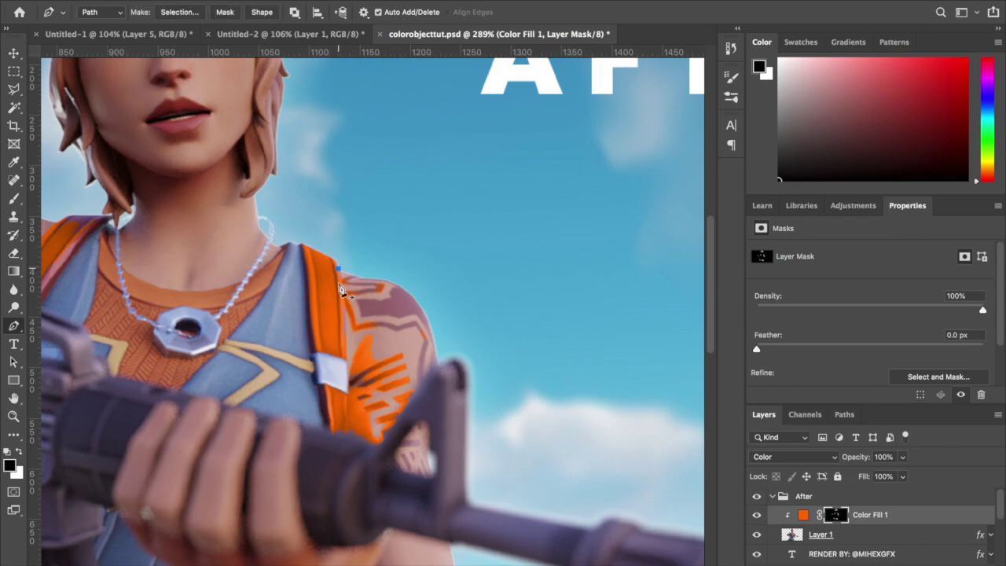
left_click(343, 331)
left_click(348, 361)
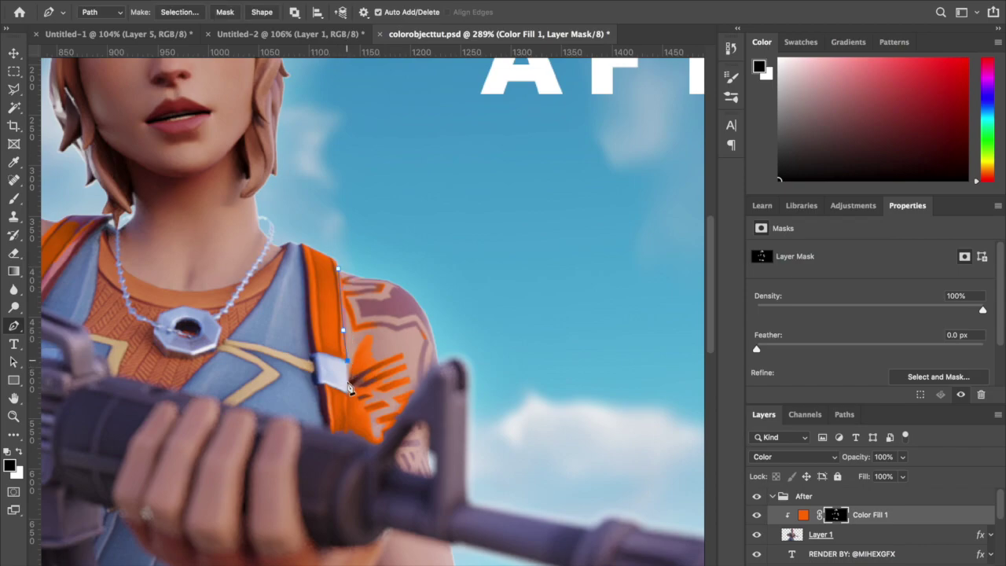
left_click(345, 432)
left_click(377, 450)
left_click(468, 316)
left_click(393, 267)
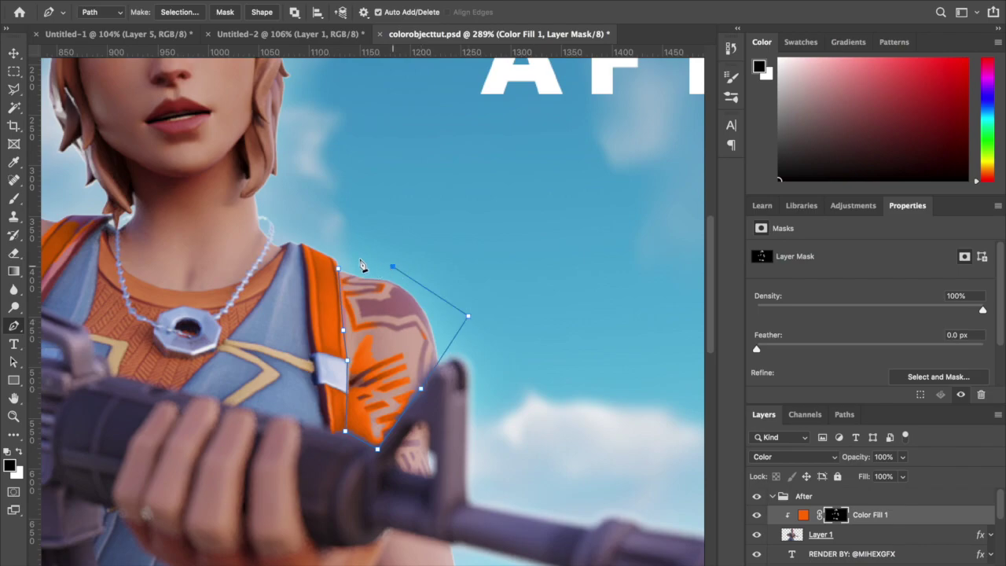
left_click(339, 269)
Step: Make the path a selection with no feather, fill the mask black, then deselect
right_click(398, 292)
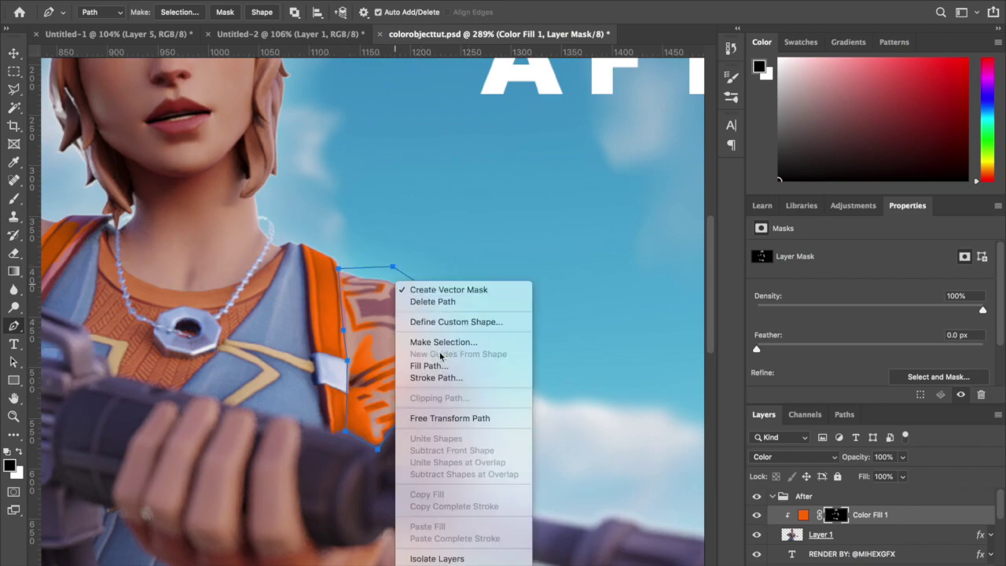
left_click(440, 345)
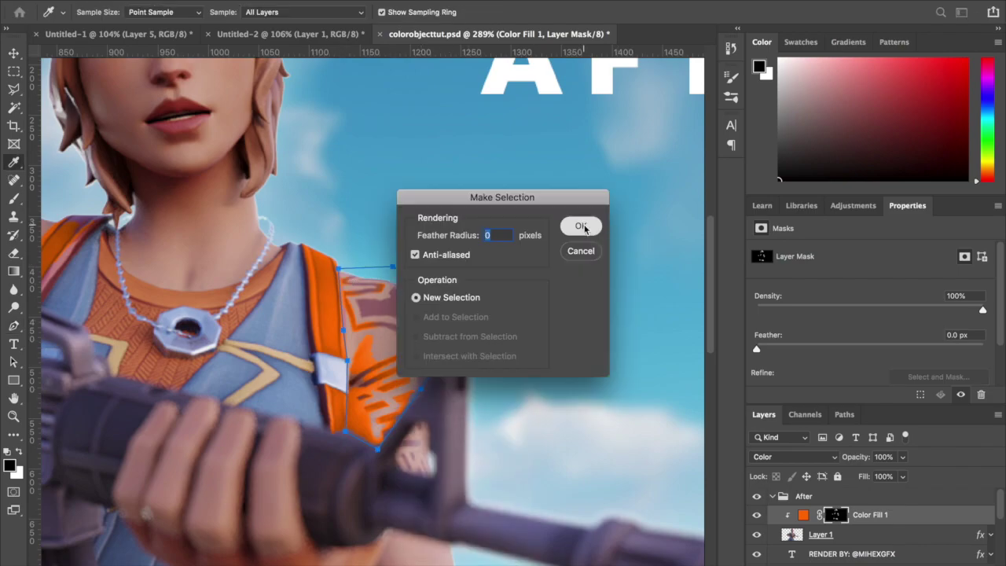
left_click(581, 227)
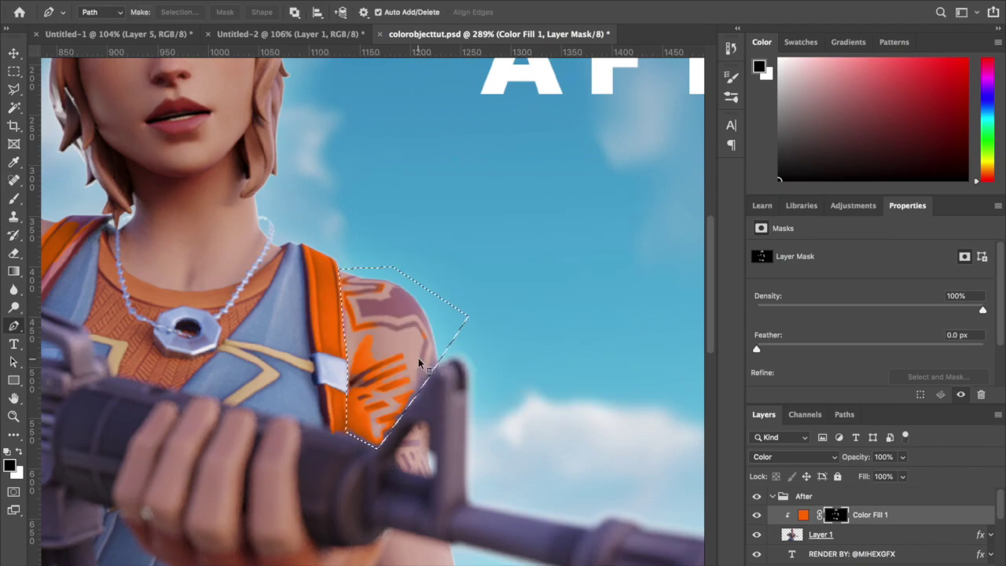
key("alt+BackSpace")
scroll(421, 367, "up", 1)
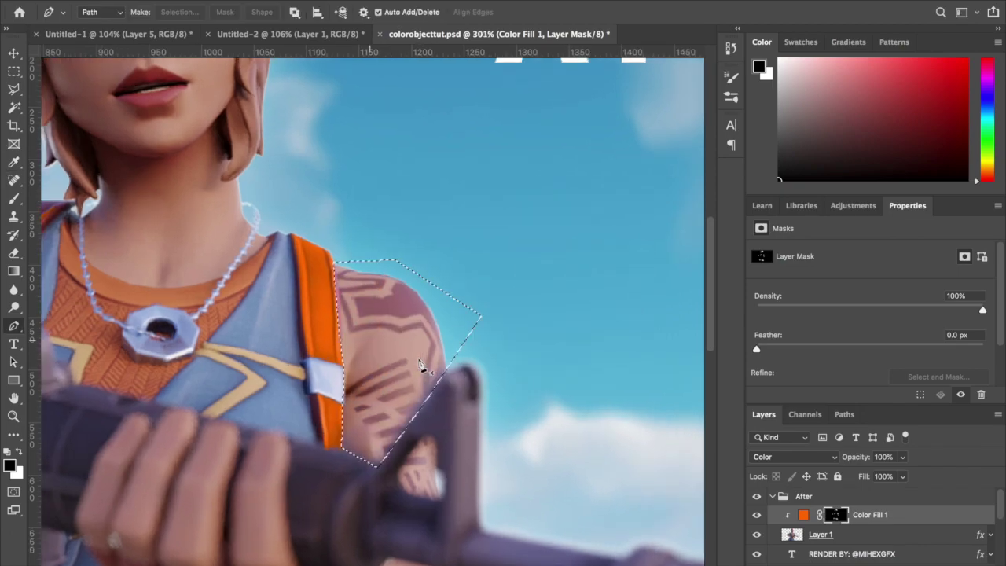
scroll(421, 366, "down", 1)
scroll(420, 367, "down", 2)
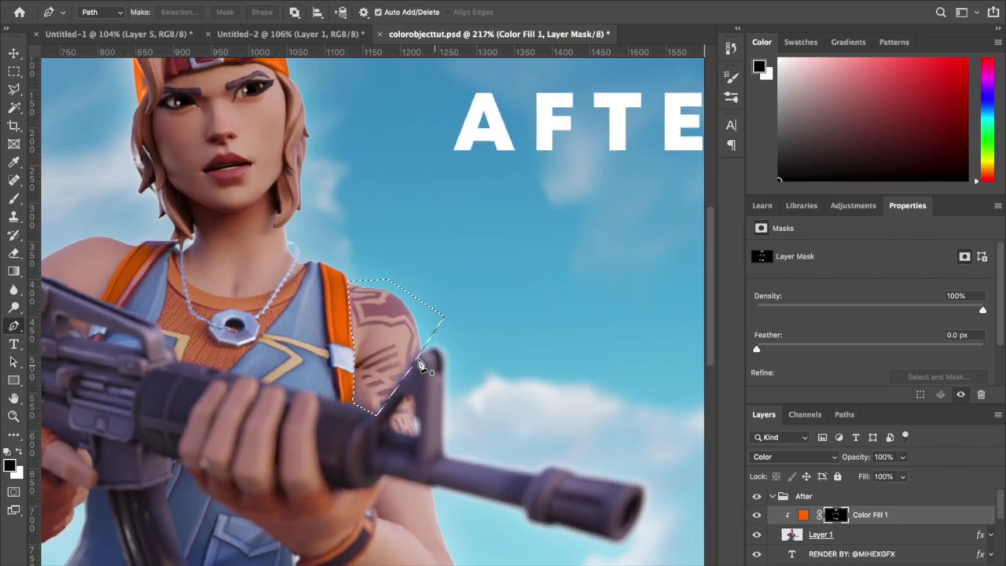
key("ctrl+d")
left_click(14, 54)
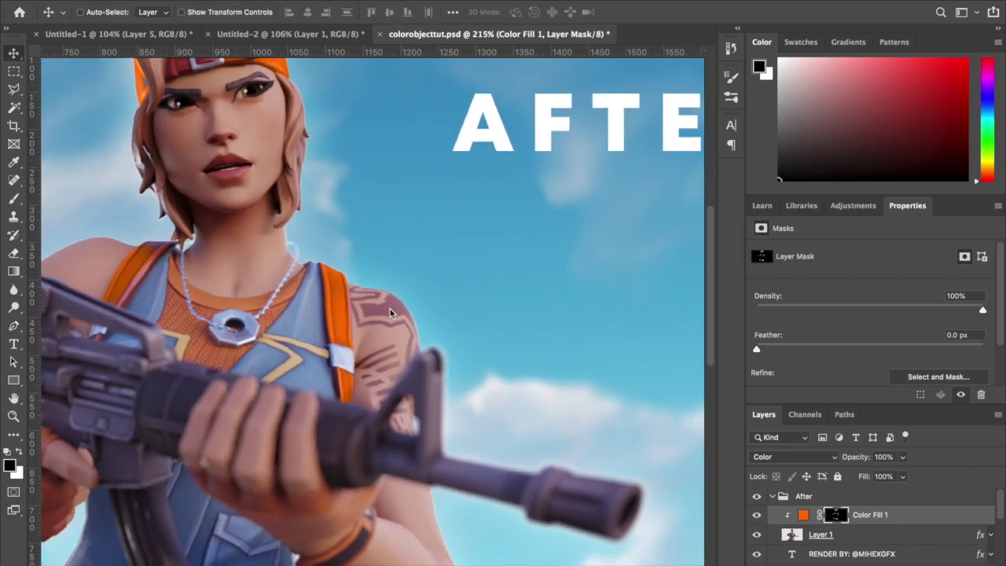
scroll(391, 313, "up", 1)
scroll(385, 322, "down", 1)
scroll(378, 334, "down", 1)
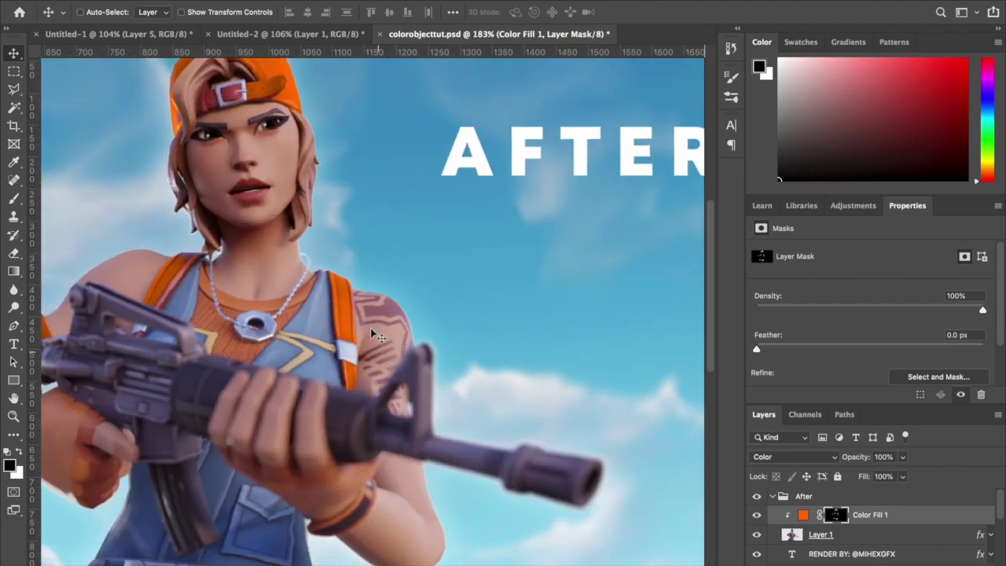
scroll(386, 342, "down", 1)
scroll(397, 350, "down", 1)
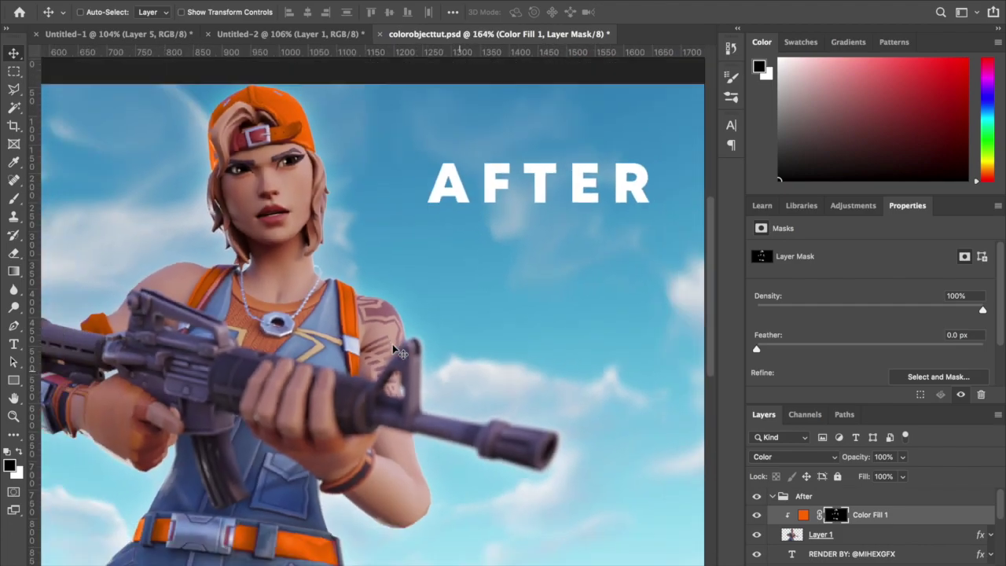
scroll(397, 352, "down", 1)
scroll(397, 352, "down", 1)
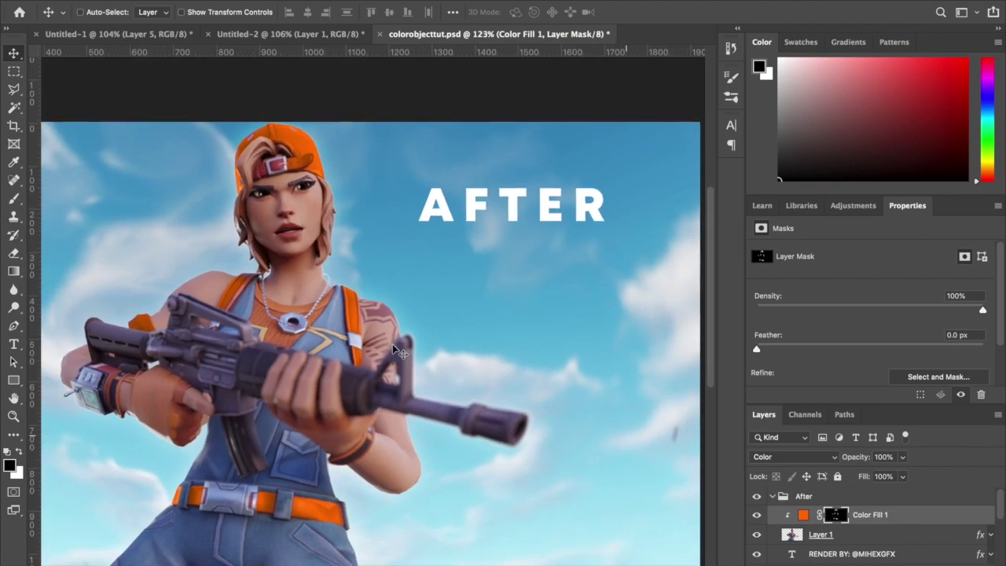
Step: Choose the Brush tool with white as foreground and shrink it for detail work
scroll(397, 352, "up", 3)
scroll(195, 150, "up", 5)
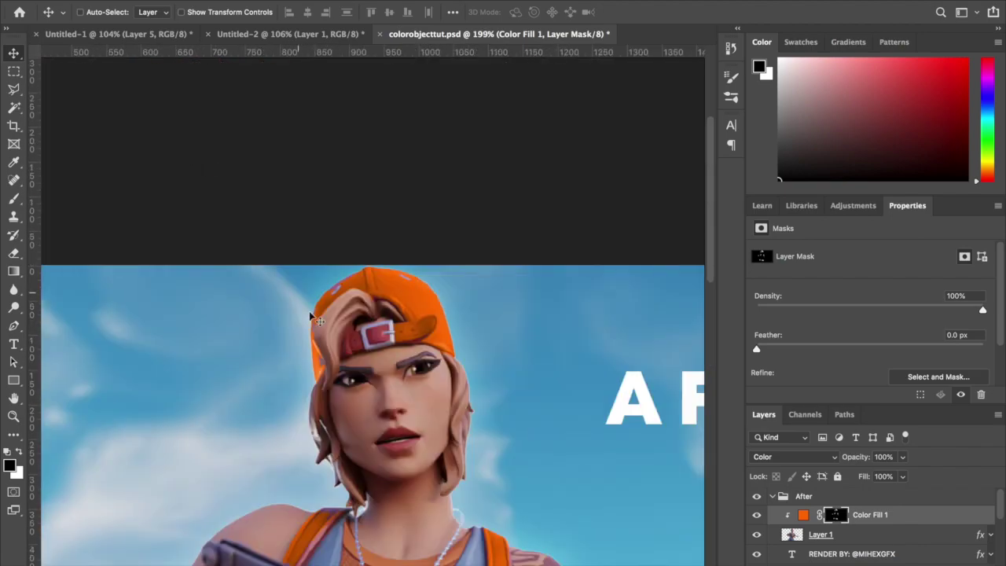
scroll(310, 317, "up", 1)
scroll(310, 317, "up", 1)
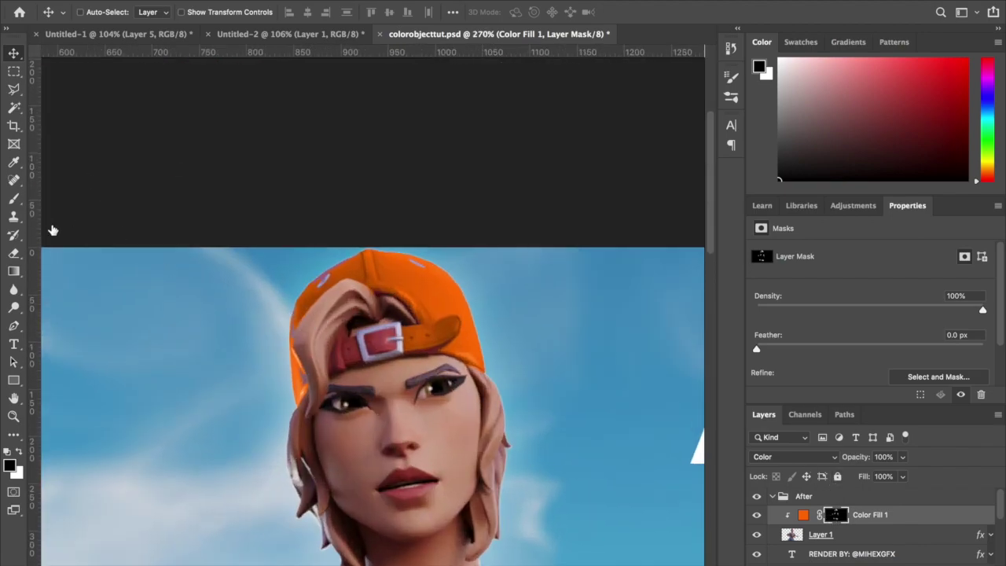
left_click(16, 200)
left_click(17, 452)
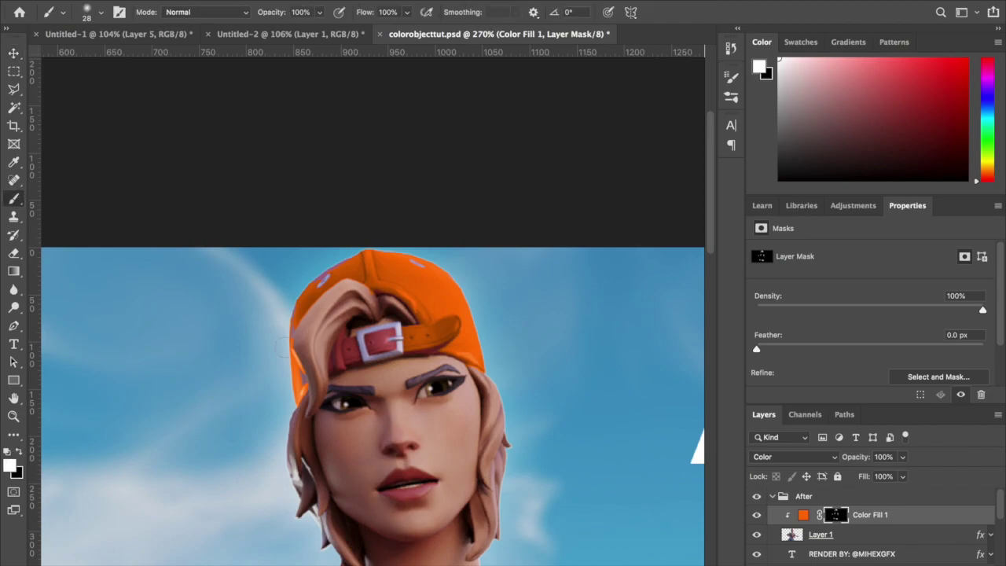
left_click_drag(306, 379, 297, 379)
Step: Fine-tune the brush size for the cap's buckle strap on the Color Fill 1 mask
scroll(382, 315, "down", 2)
scroll(382, 315, "down", 2)
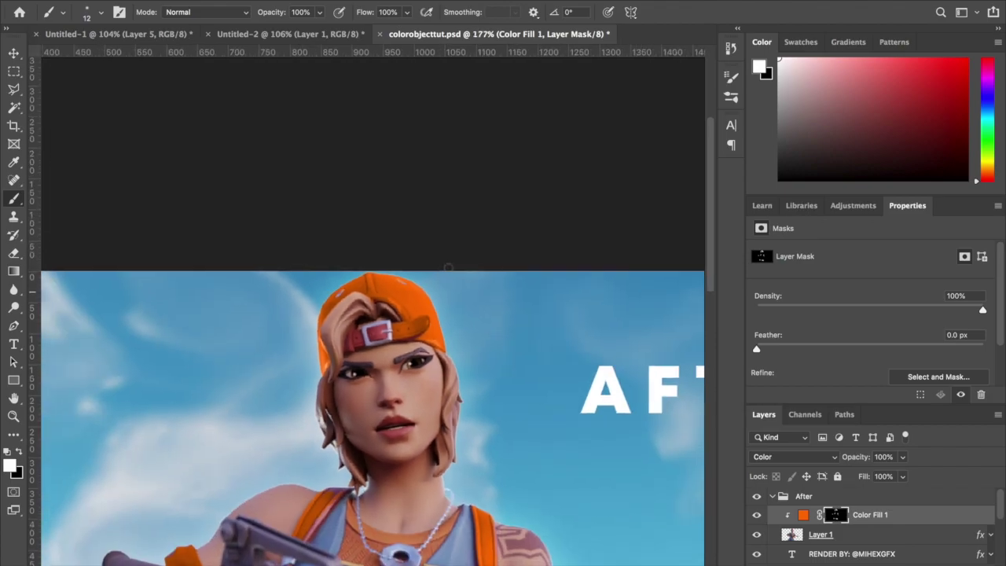
scroll(361, 317, "up", 2)
scroll(361, 317, "up", 1)
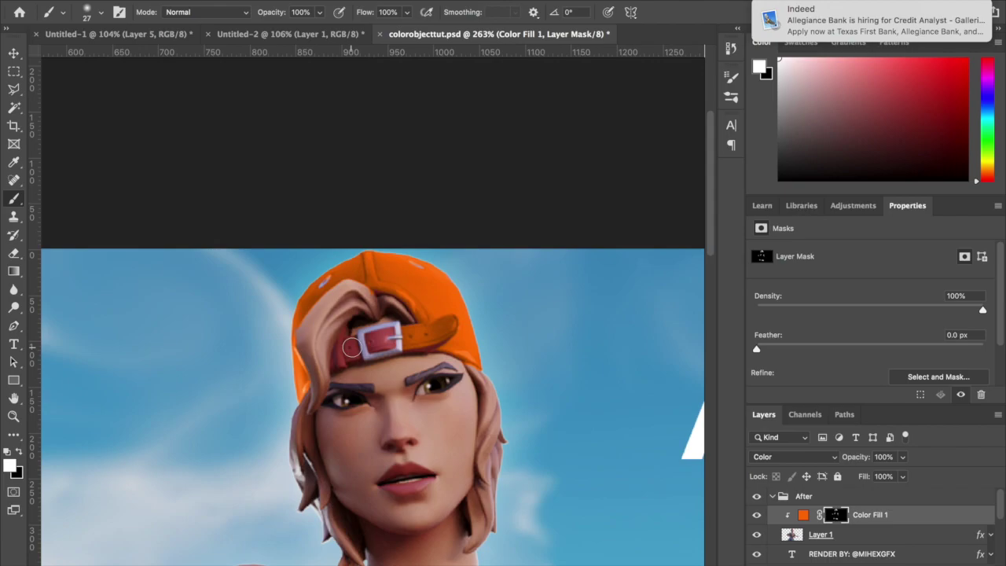
scroll(376, 349, "up", 1)
scroll(376, 348, "up", 1)
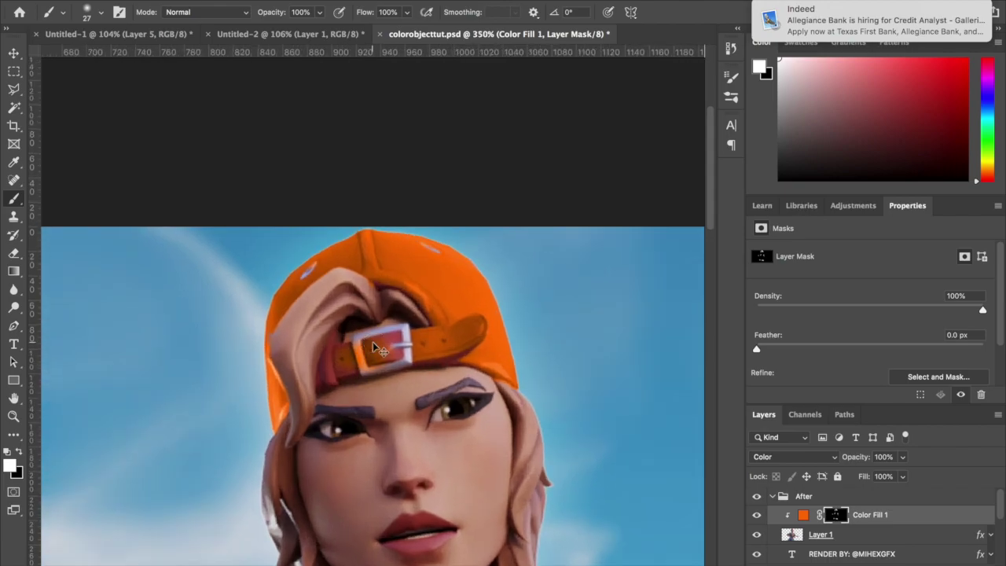
mouse_move(356, 376)
left_mouse_down()
mouse_move(330, 366)
mouse_move(336, 355)
left_mouse_up()
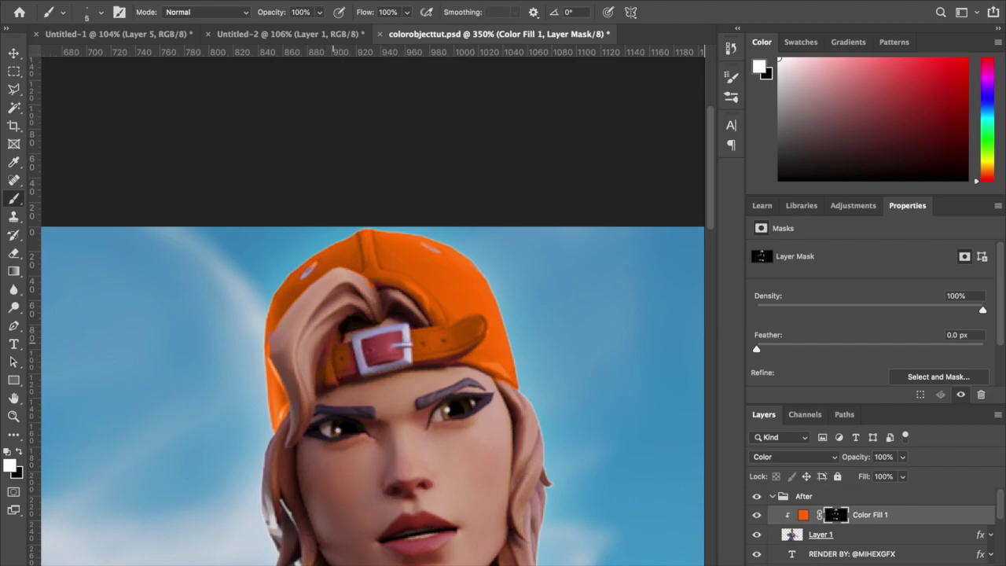
left_click_drag(323, 386, 327, 384)
key("bracketright")
key("bracketright")
key("bracketright")
scroll(375, 356, "up", 1)
scroll(375, 357, "down", 2)
scroll(375, 356, "down", 1)
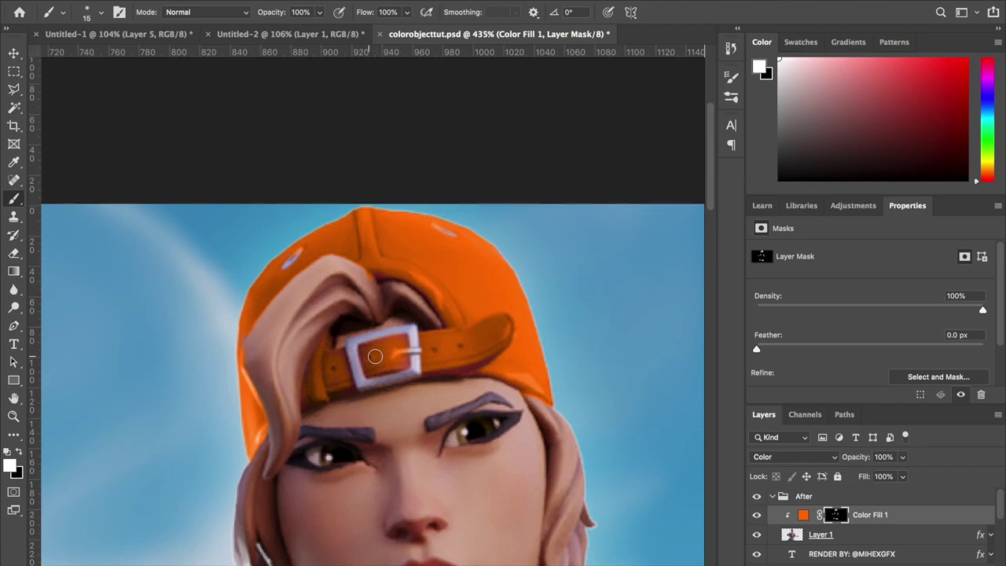
scroll(375, 357, "down", 1)
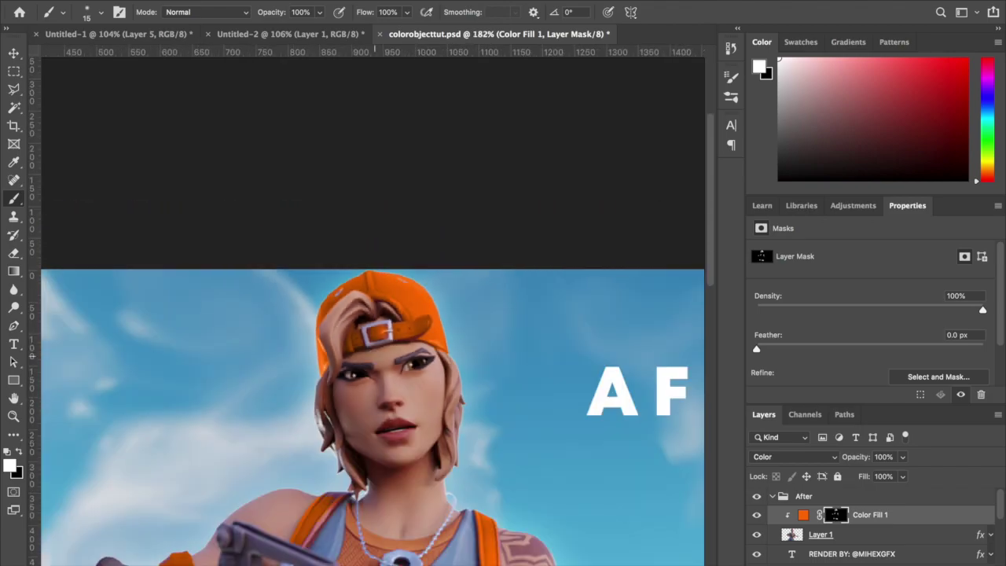
scroll(375, 356, "down", 2)
scroll(375, 356, "down", 5)
Step: Resize the white brush with ] and Alt-drag for the shoulder strap edges
scroll(375, 356, "down", 1)
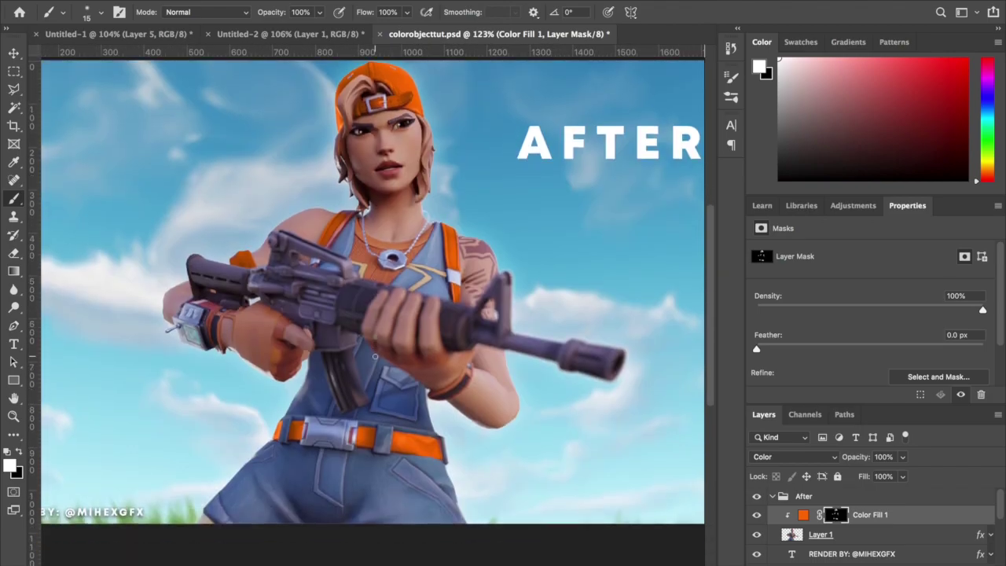
scroll(362, 446, "down", 2)
scroll(362, 447, "down", 1)
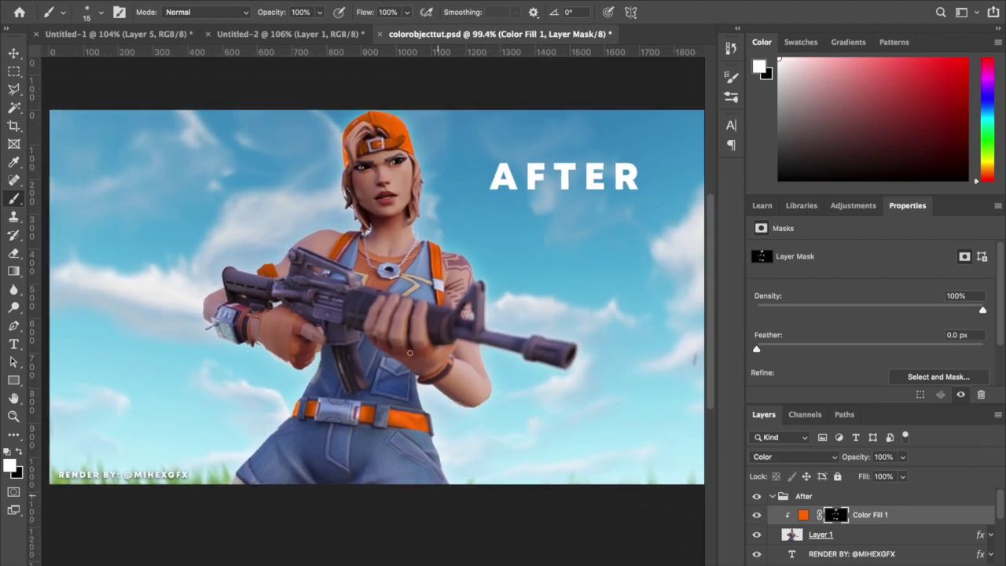
scroll(346, 314, "up", 2)
scroll(346, 314, "up", 1)
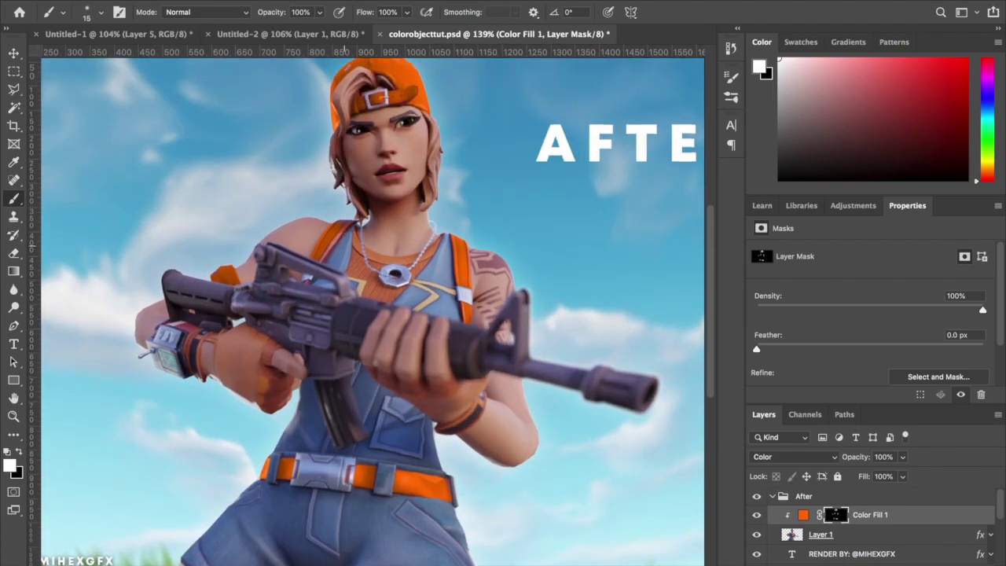
key("bracketright")
scroll(352, 346, "up", 2)
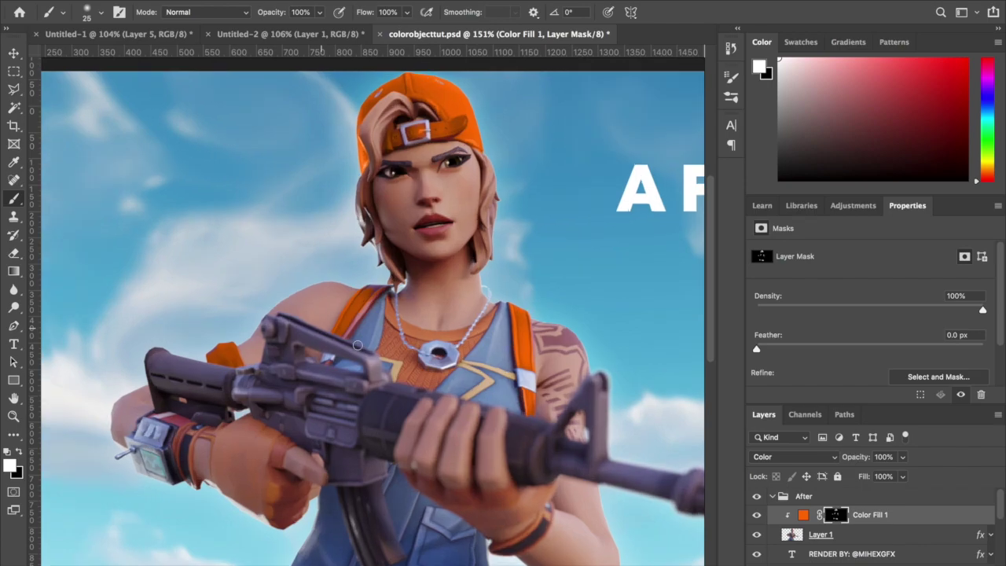
scroll(352, 346, "up", 1)
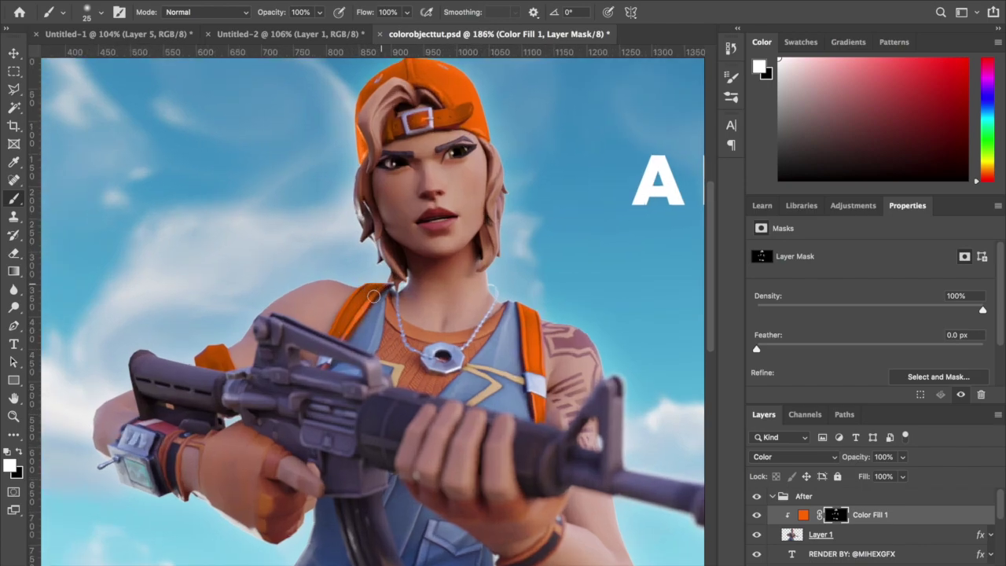
left_click_drag(326, 364, 318, 364)
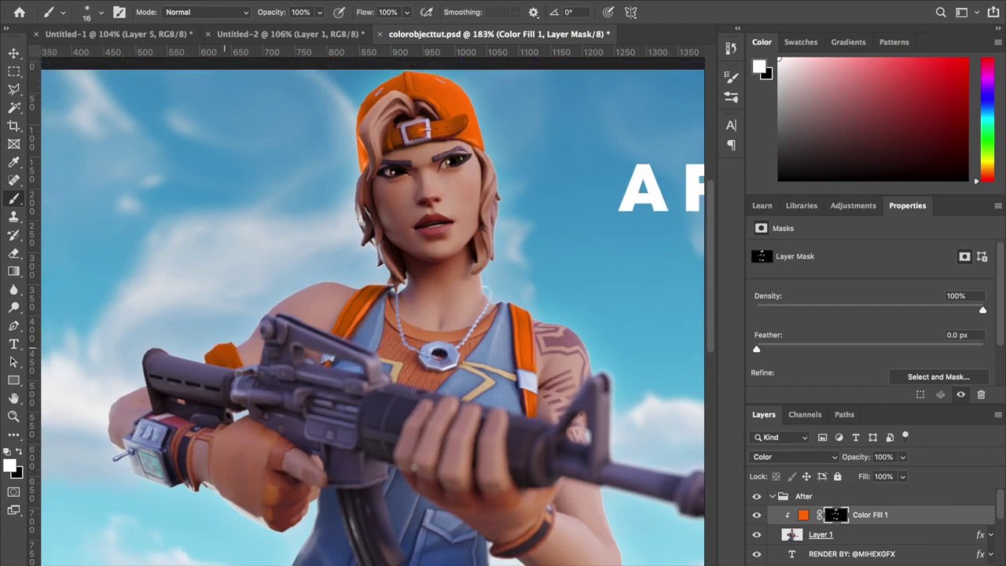
scroll(362, 315, "down", 3)
scroll(361, 314, "down", 2)
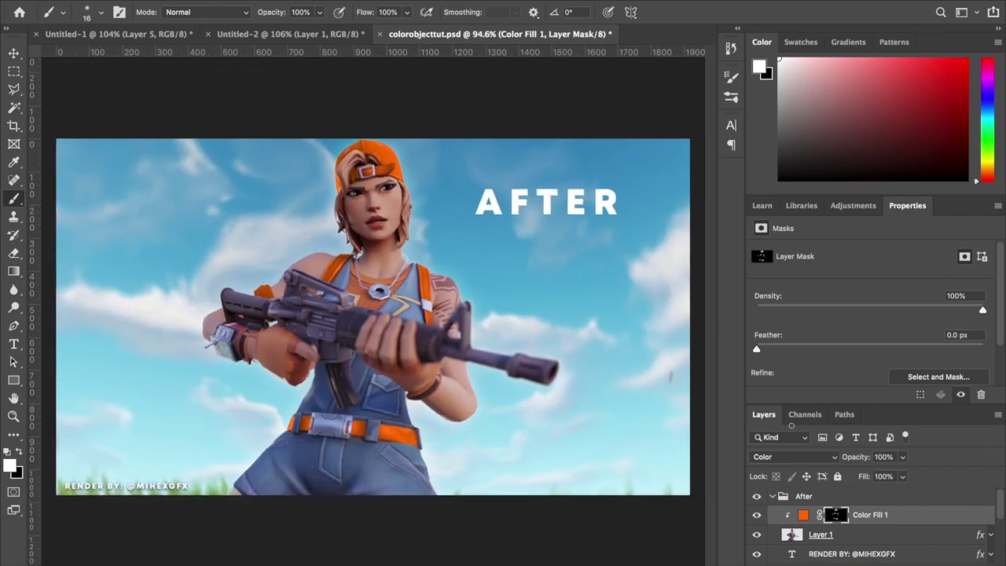
Step: Change the Color Fill 1 blend mode to Soft Light
left_click(787, 457)
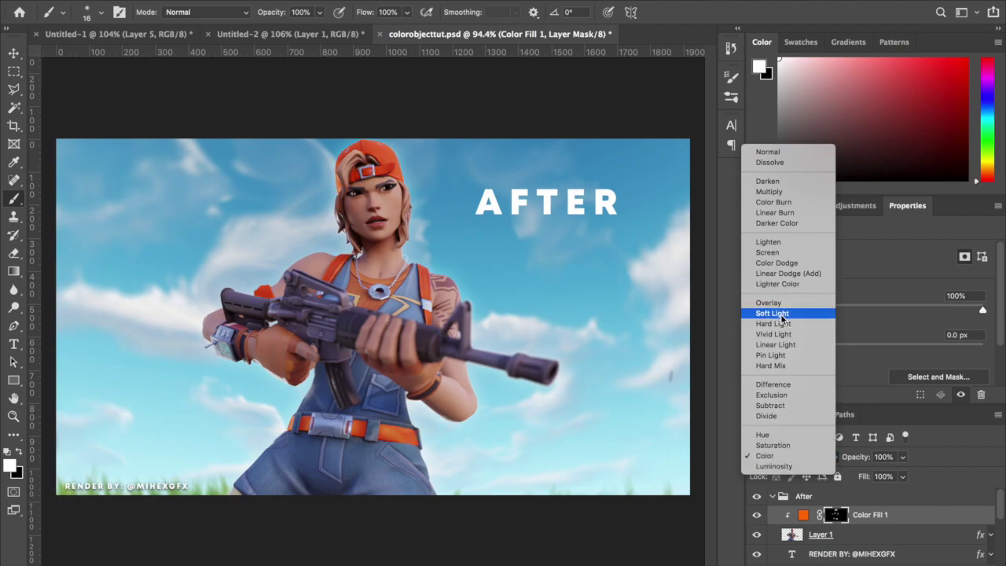
left_click(781, 314)
left_click(16, 55)
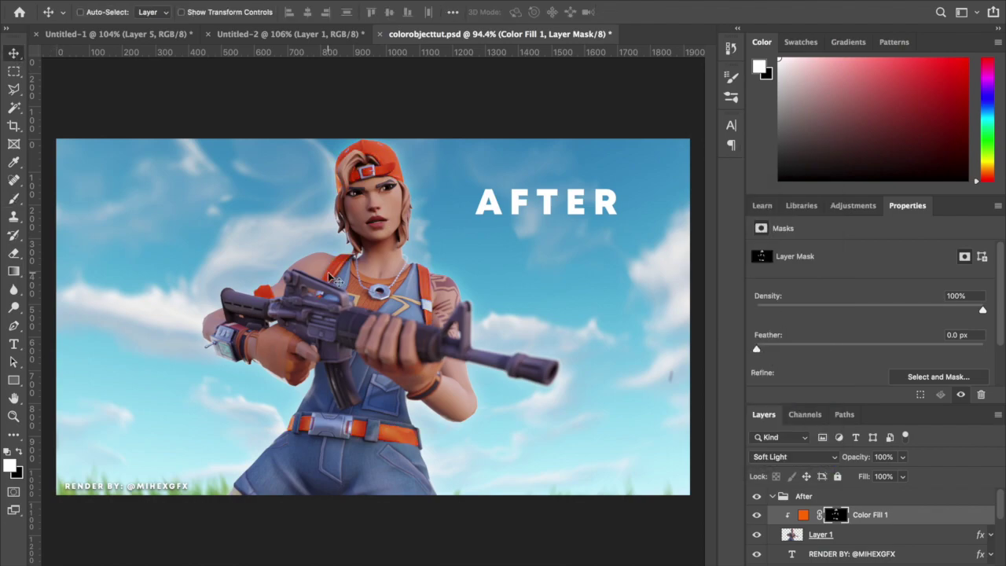
scroll(334, 280, "up", 3)
scroll(334, 281, "down", 2)
scroll(334, 281, "down", 4)
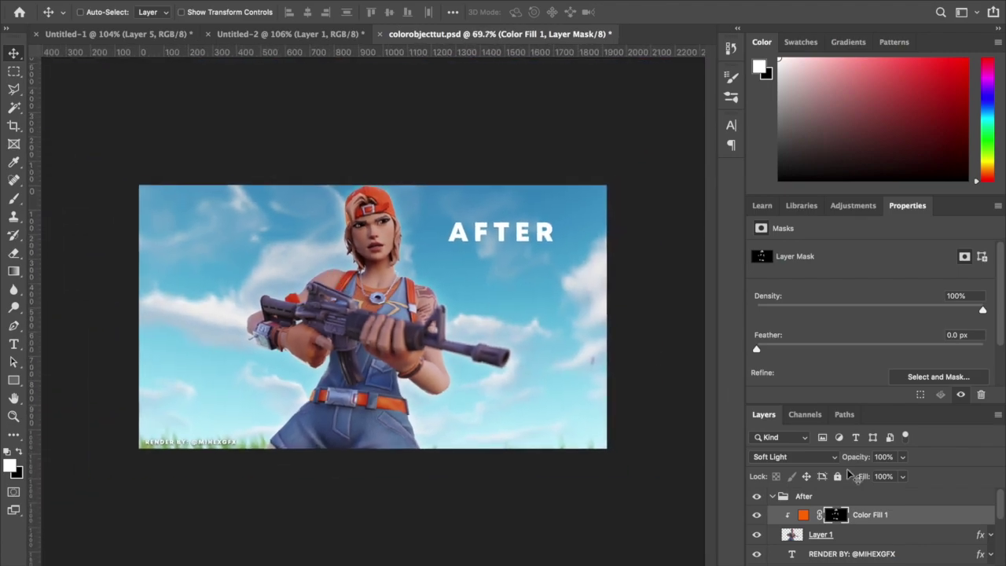
left_click(773, 497)
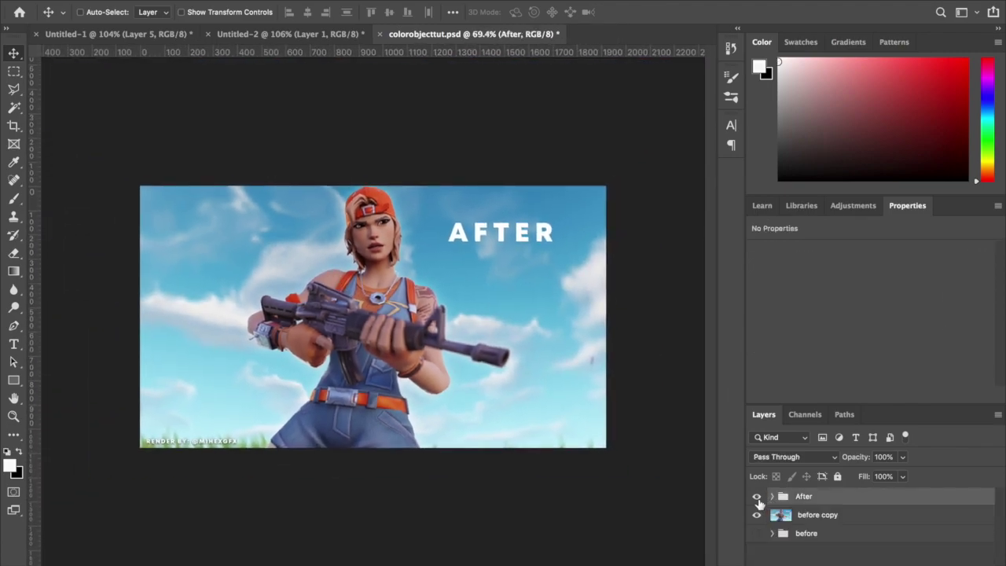
left_click(758, 497)
left_click(758, 498)
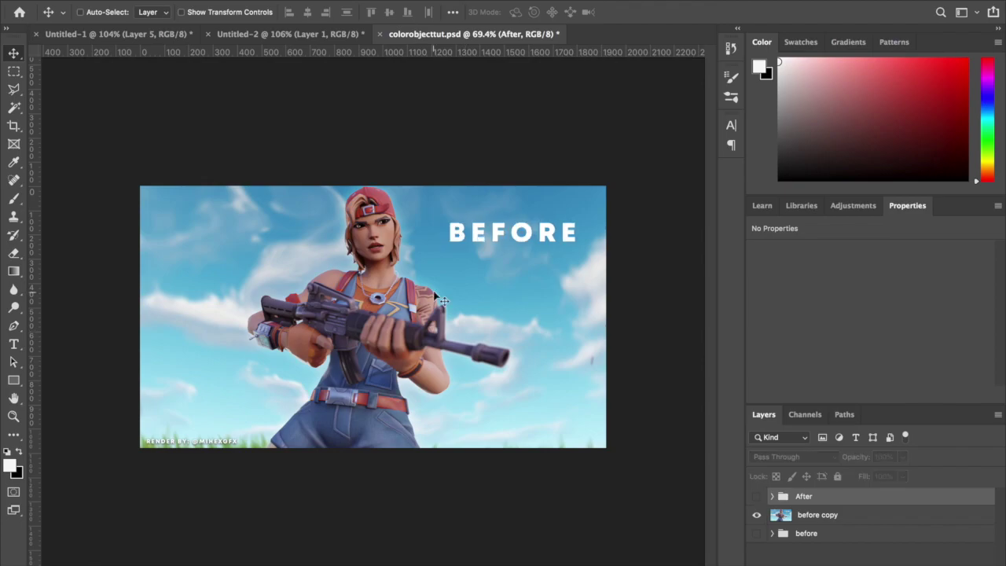
key("ctrl+0")
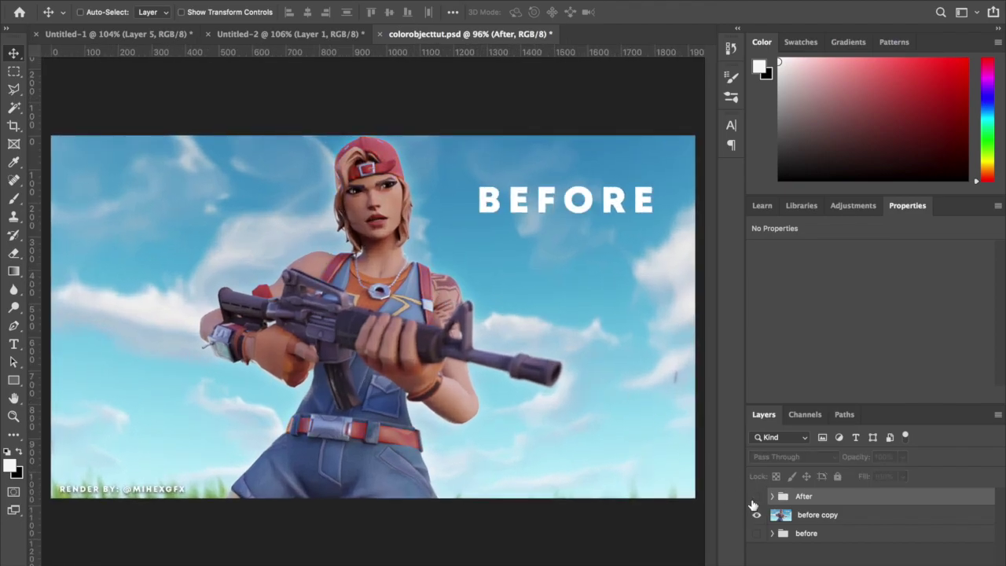
left_click(757, 497)
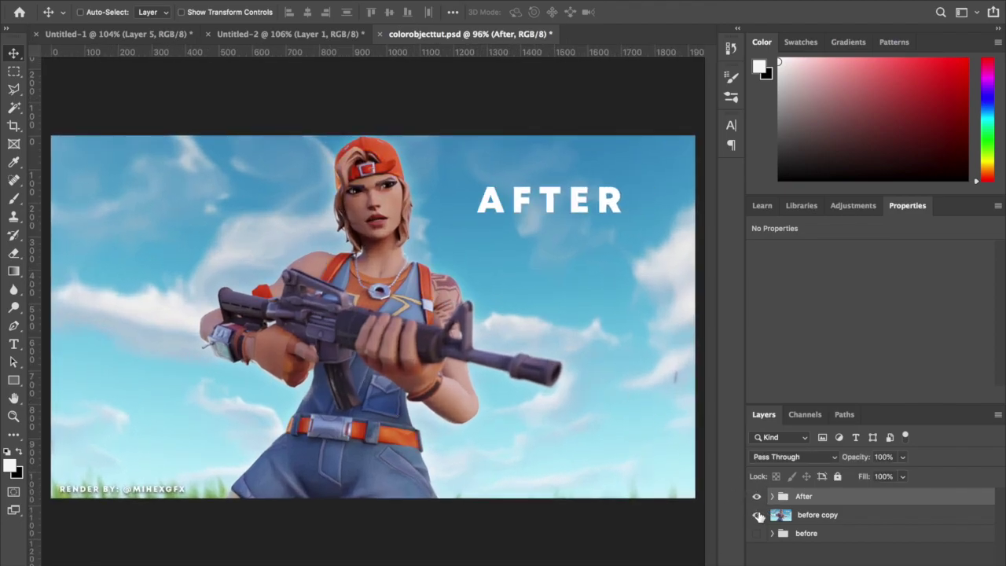
scroll(501, 414, "down", 1)
scroll(501, 415, "down", 1)
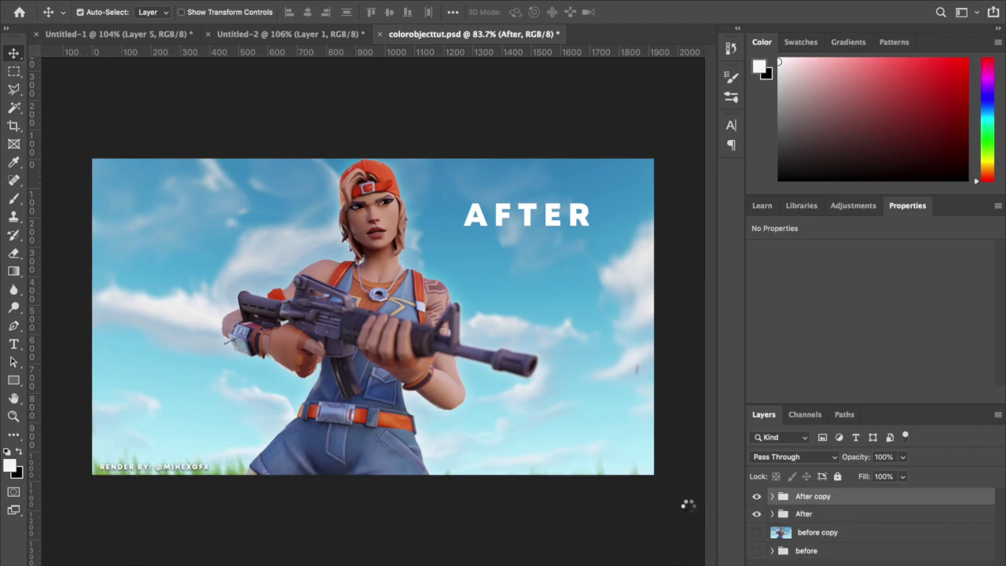
key("ctrl+z")
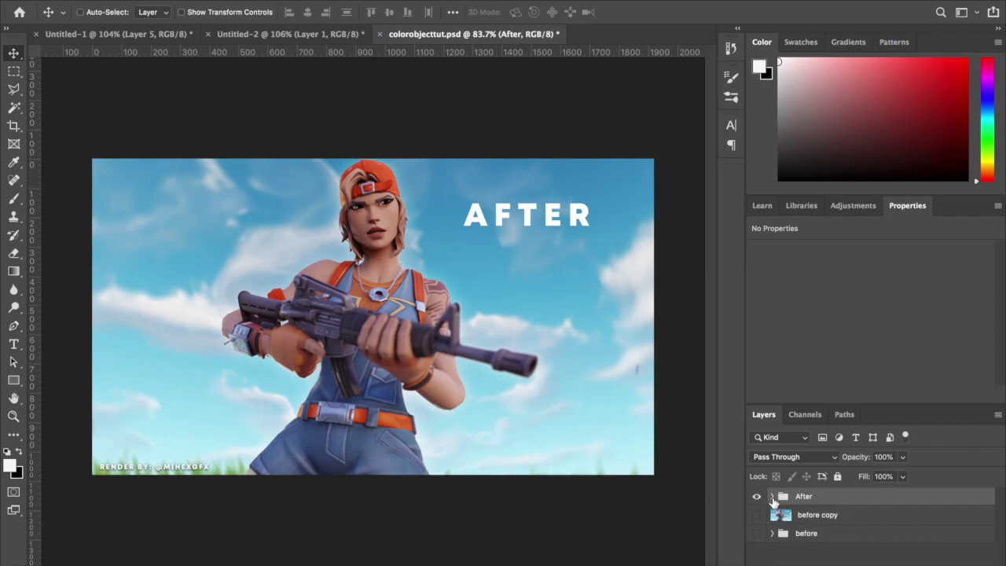
Step: Convert Layer 1 in the After group into a smart object
left_click(772, 497)
left_click(842, 535)
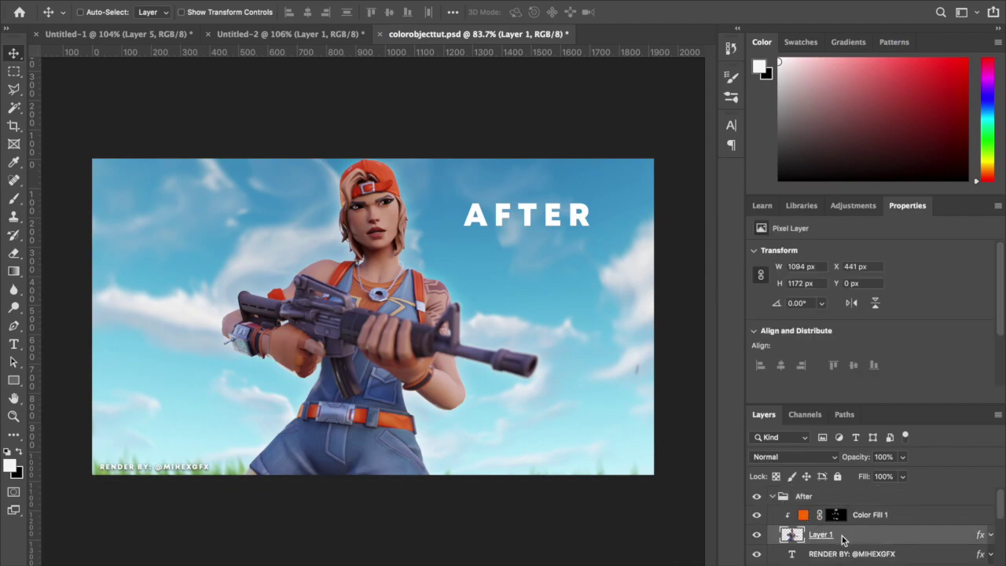
right_click(843, 538)
left_click(743, 175)
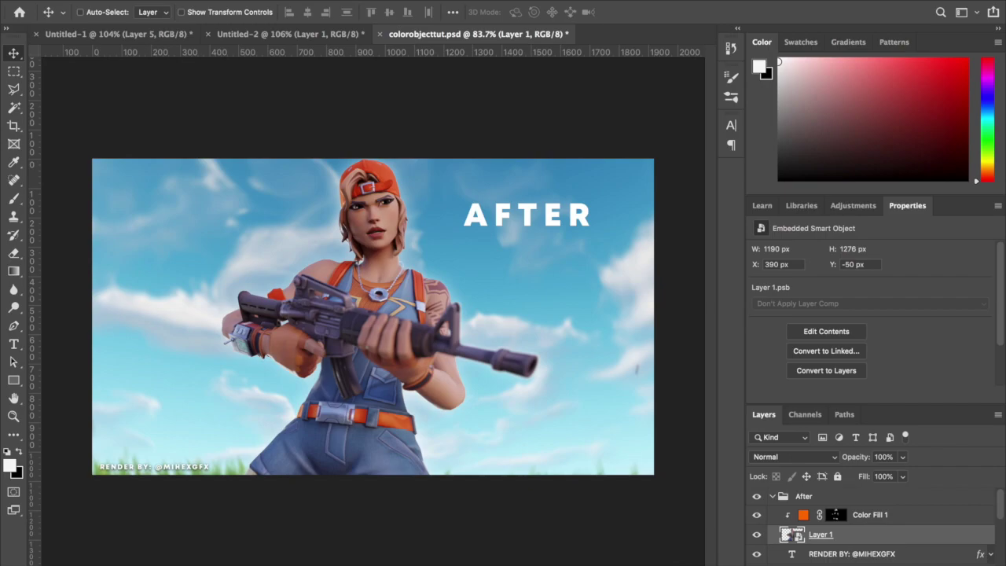
Step: Apply Camera Raw: contrast +32, clarity +23, dehaze +6, and the Warm Contrast preset
left_click(330, 0)
left_click(379, 64)
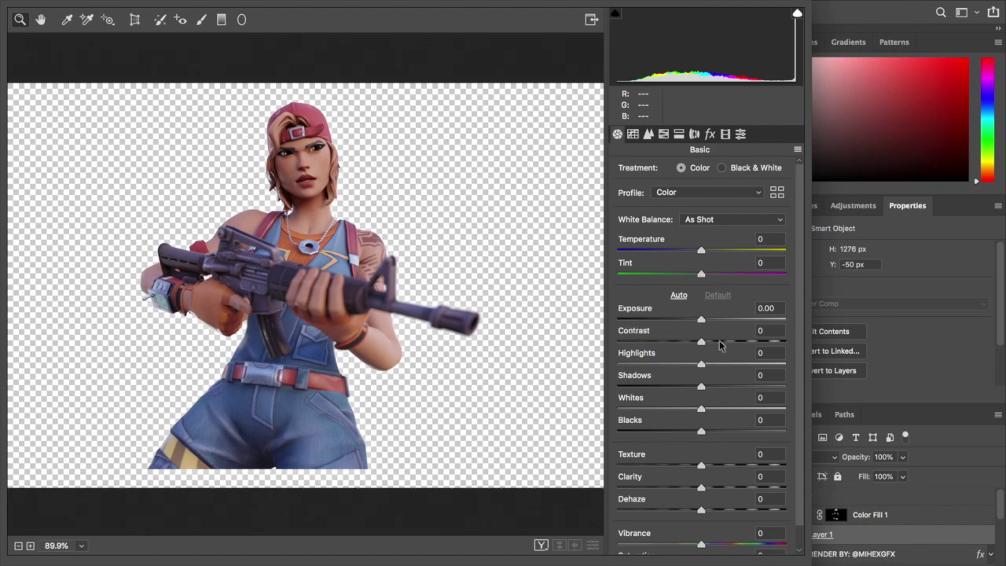
left_click_drag(703, 344, 727, 344)
left_click(722, 487)
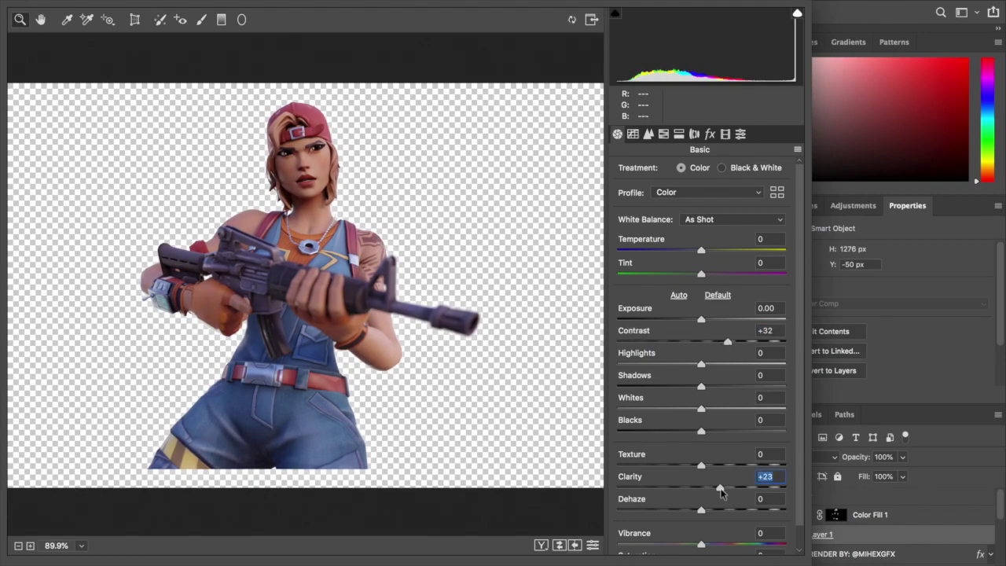
left_click(721, 510)
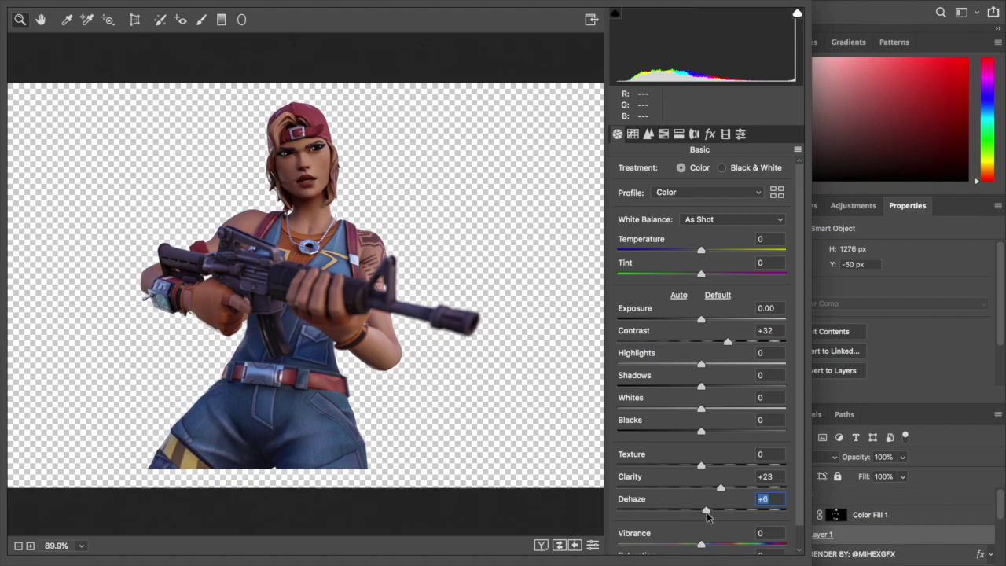
left_click(740, 134)
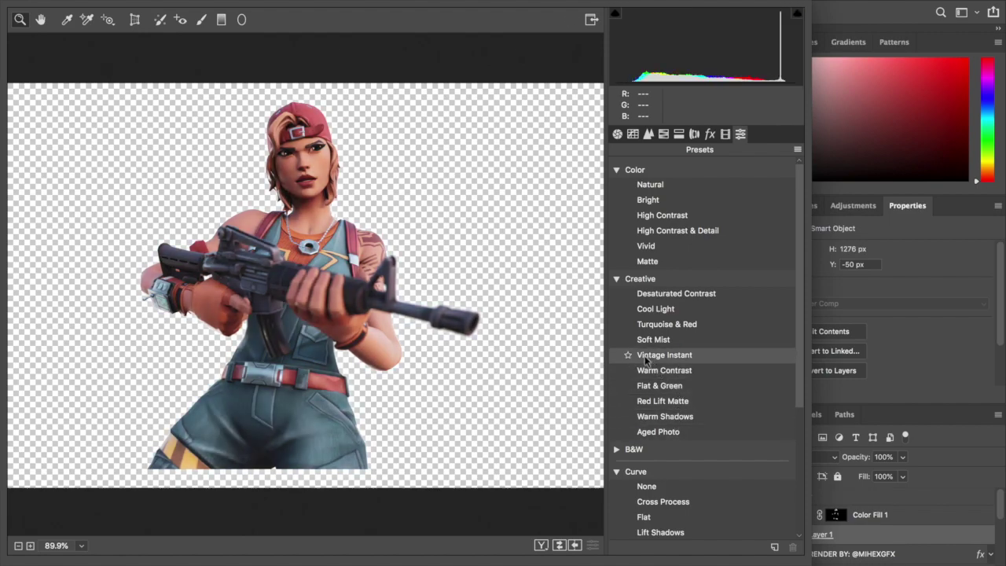
left_click(659, 370)
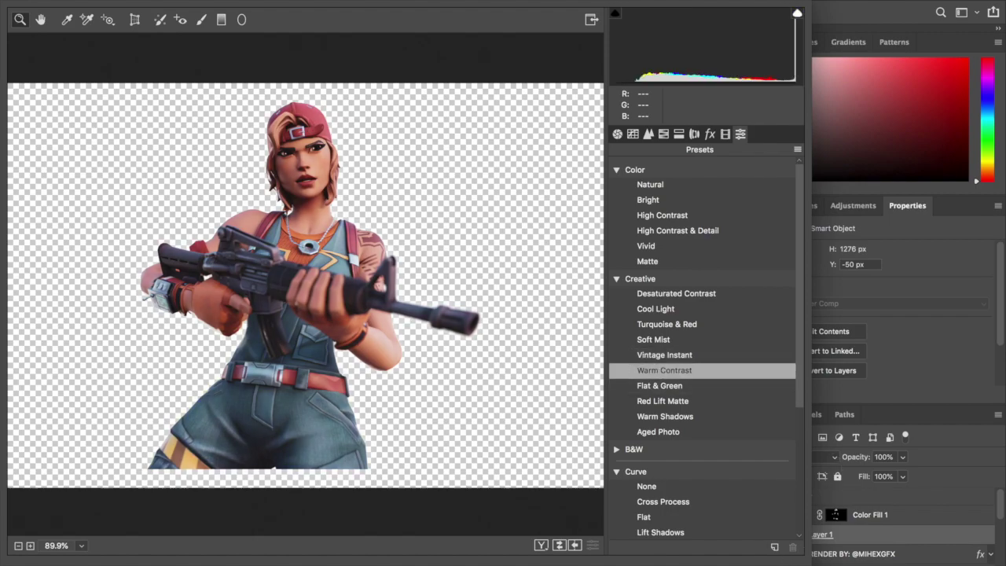
key("Return")
scroll(486, 403, "up", 5)
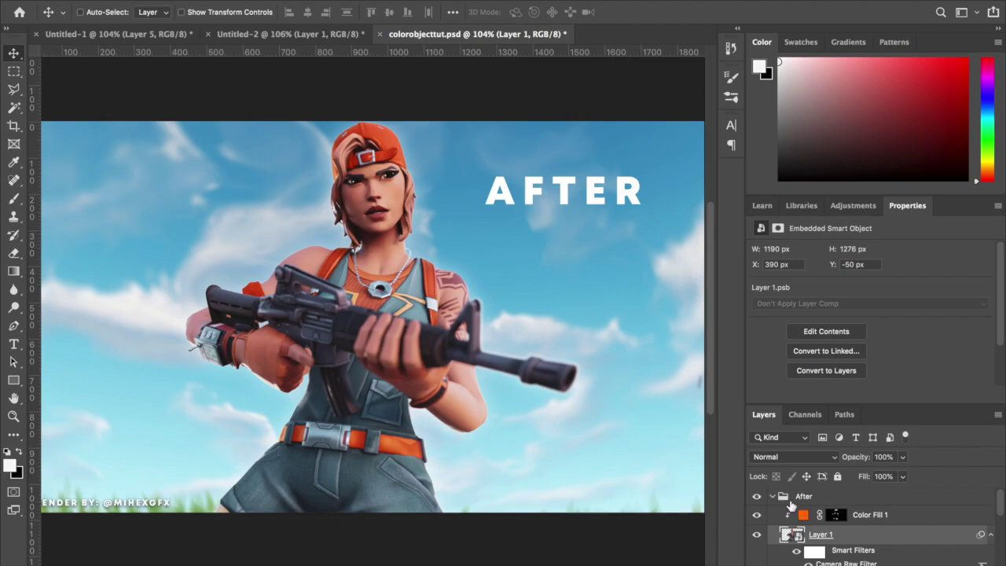
scroll(446, 326, "up", 1)
scroll(446, 325, "up", 1)
scroll(442, 320, "down", 3)
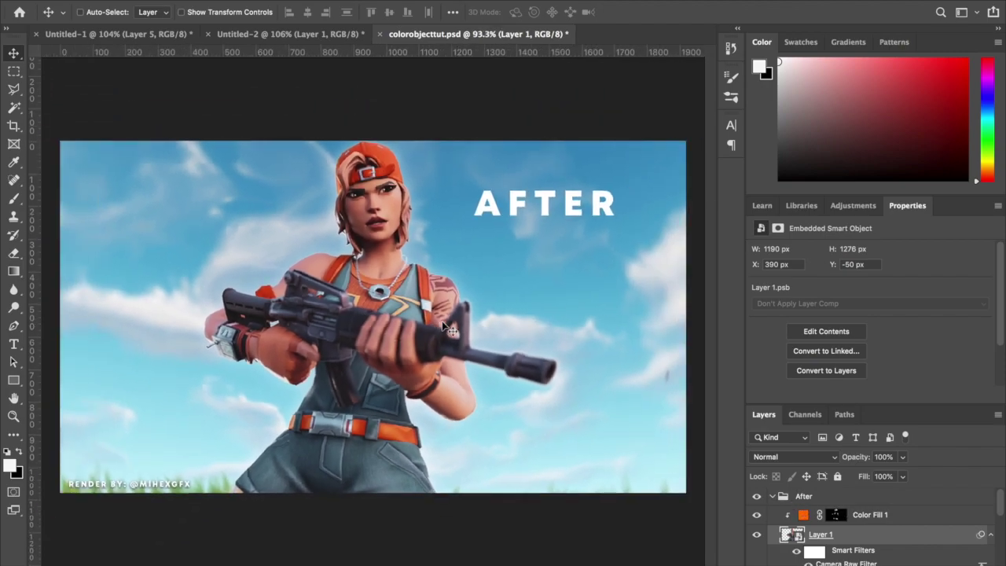
scroll(424, 306, "down", 2)
scroll(393, 283, "down", 1)
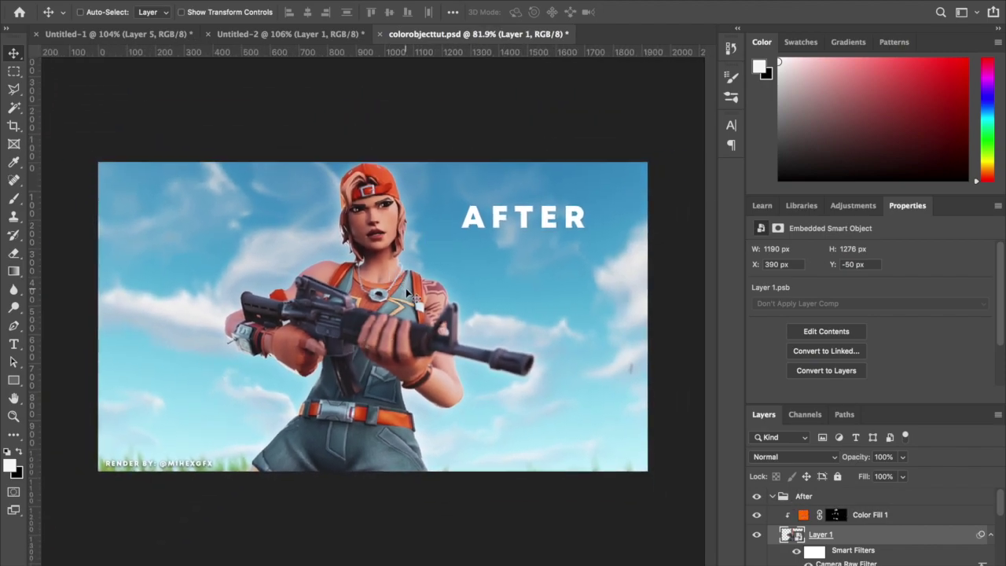
scroll(407, 297, "up", 2)
scroll(407, 298, "down", 1)
scroll(409, 295, "down", 1)
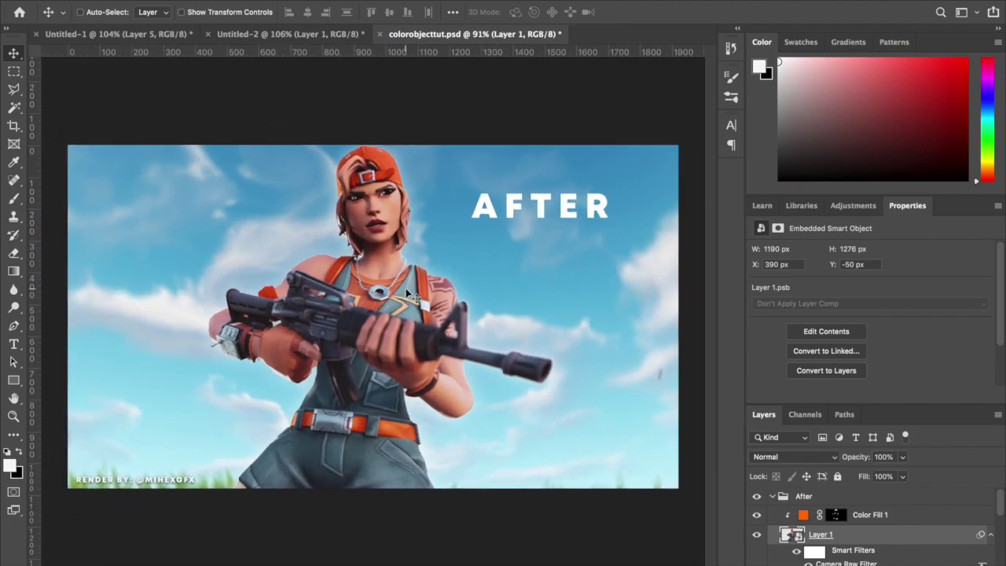
scroll(409, 295, "up", 1)
scroll(409, 295, "up", 1)
scroll(409, 295, "down", 2)
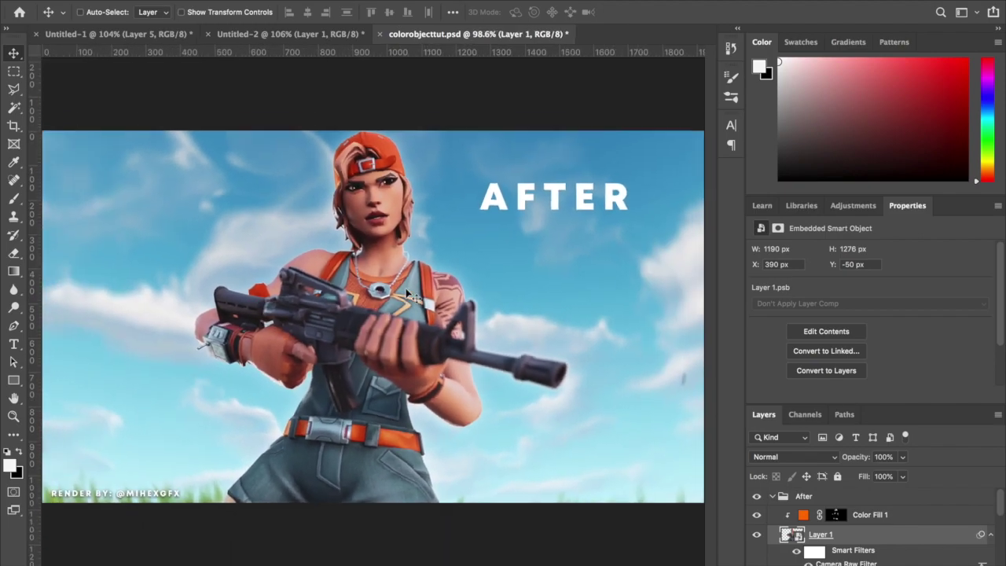
scroll(409, 295, "down", 1)
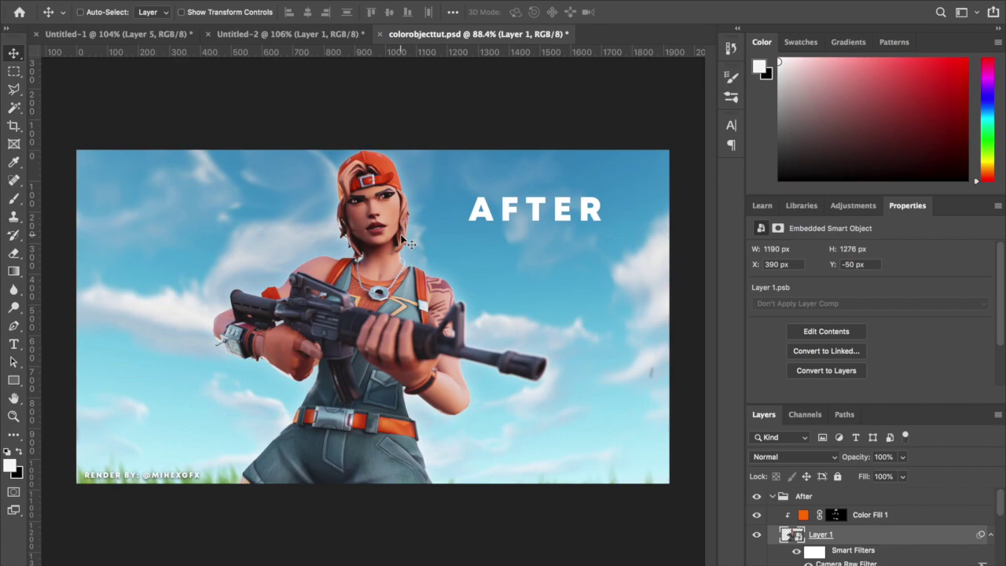
left_click(773, 497)
left_click(757, 515)
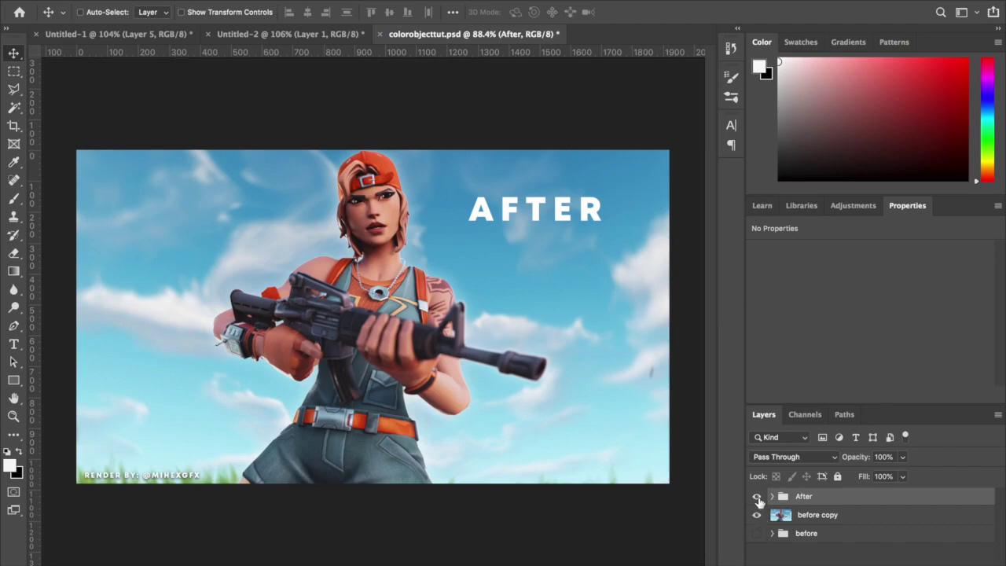
left_click(758, 498)
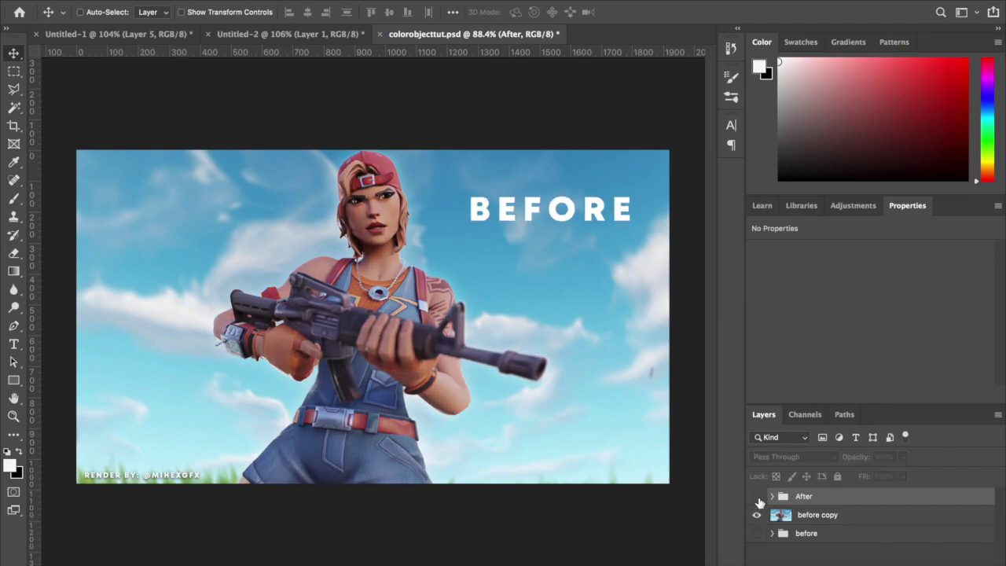
left_click(758, 499)
left_click(758, 498)
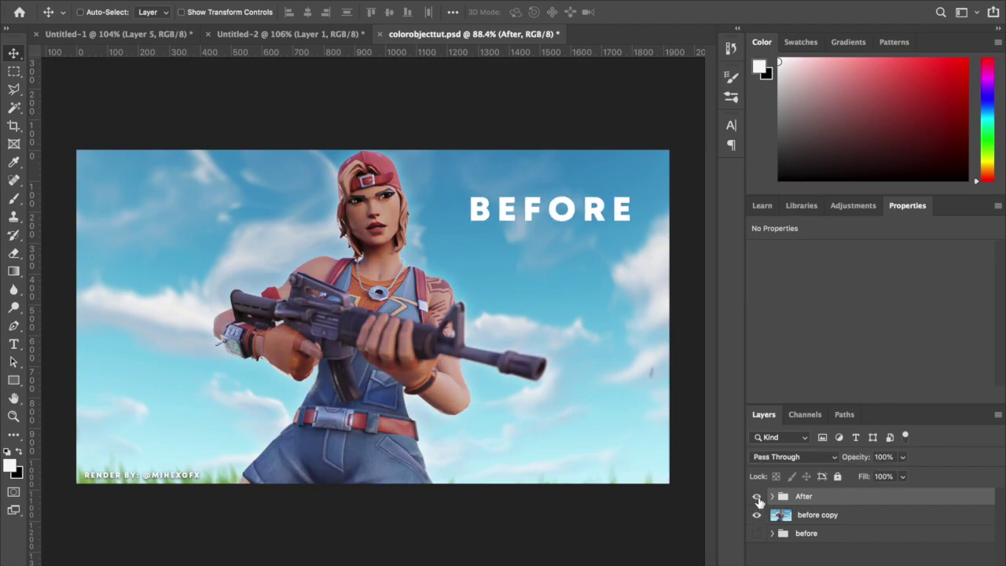
left_click(758, 499)
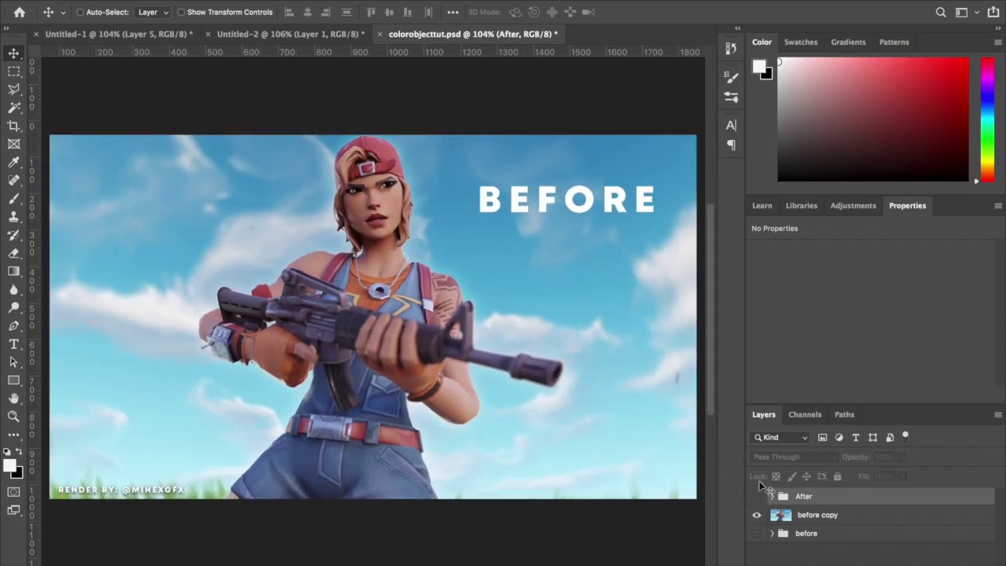
left_click(758, 499)
scroll(531, 427, "down", 3)
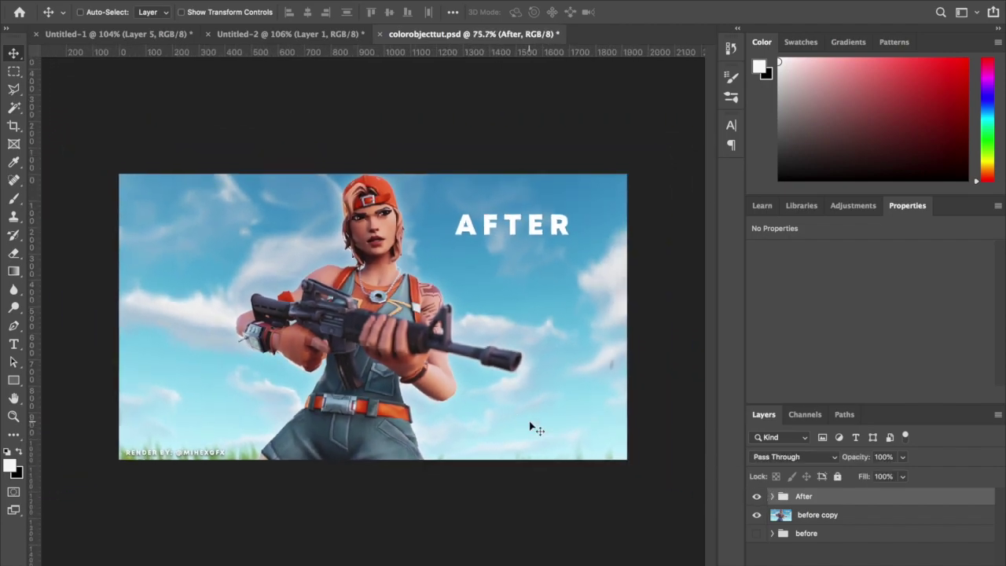